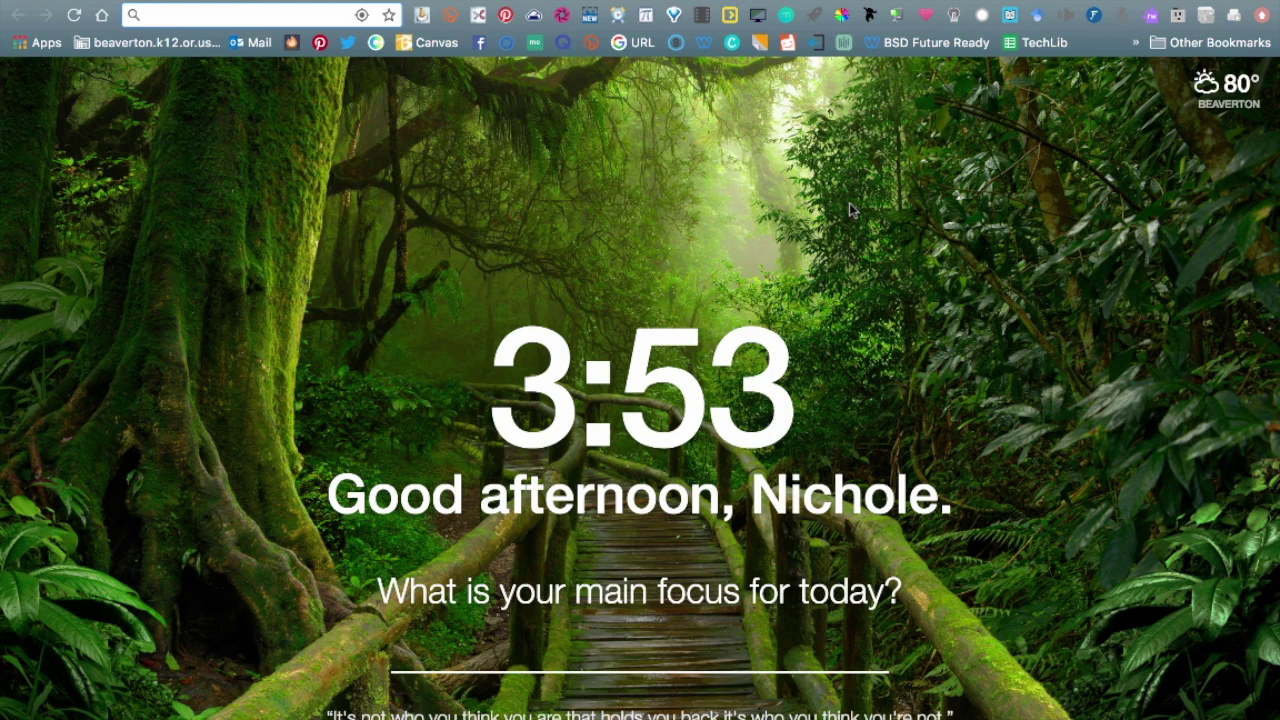
- Go to drive.google.com in Chrome, removing the autocompleted folder path, to reach My Drive
{"action": "type", "text": "drive"}
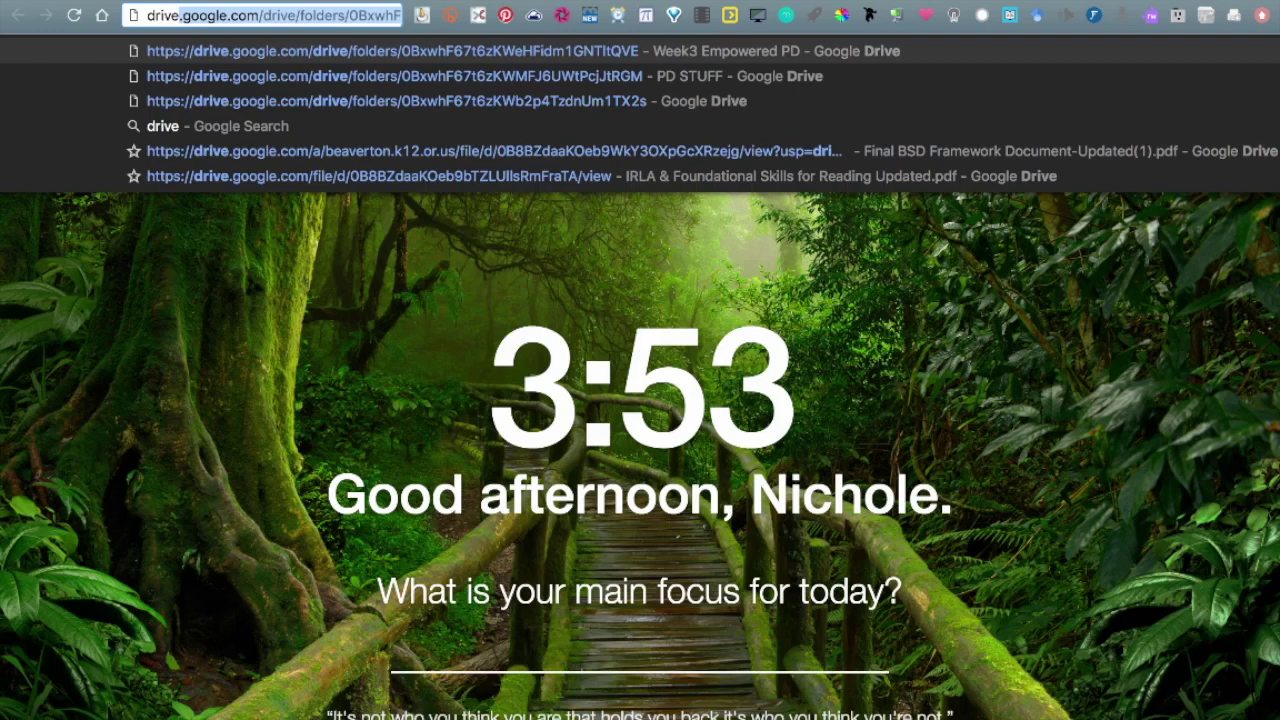
{"action": "type", "text": ".google"}
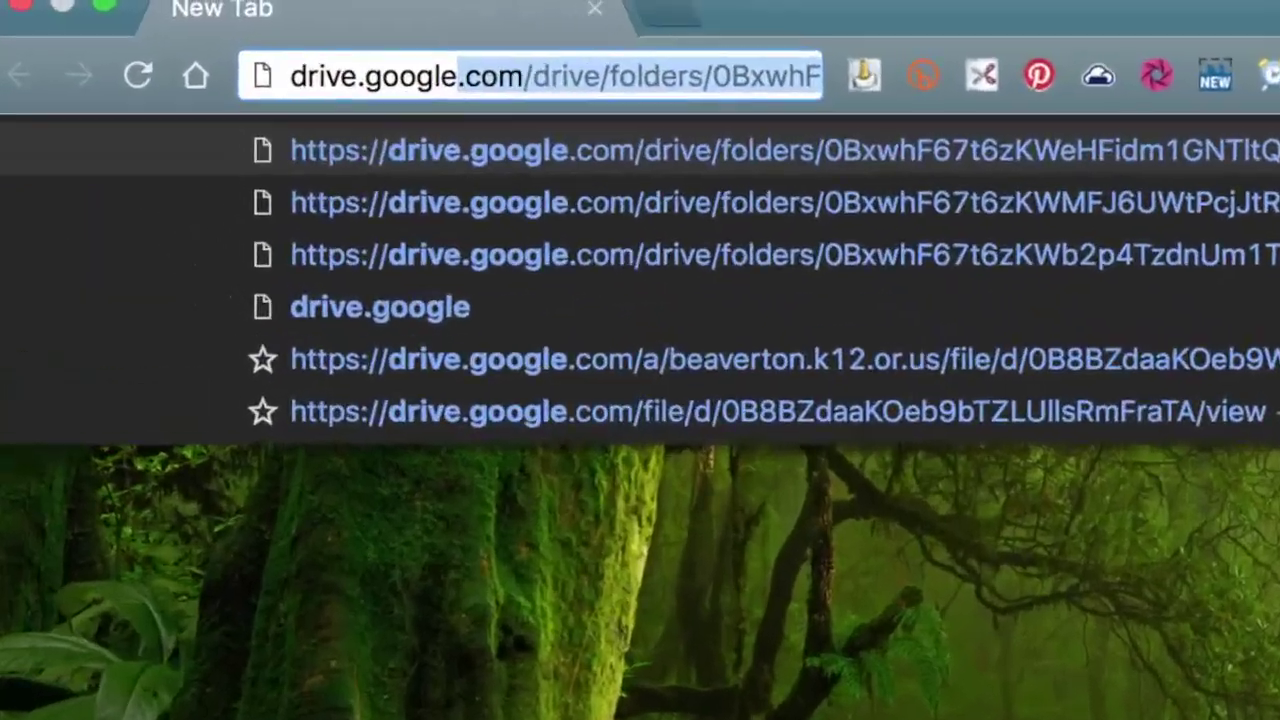
{"action": "type", "text": ".com"}
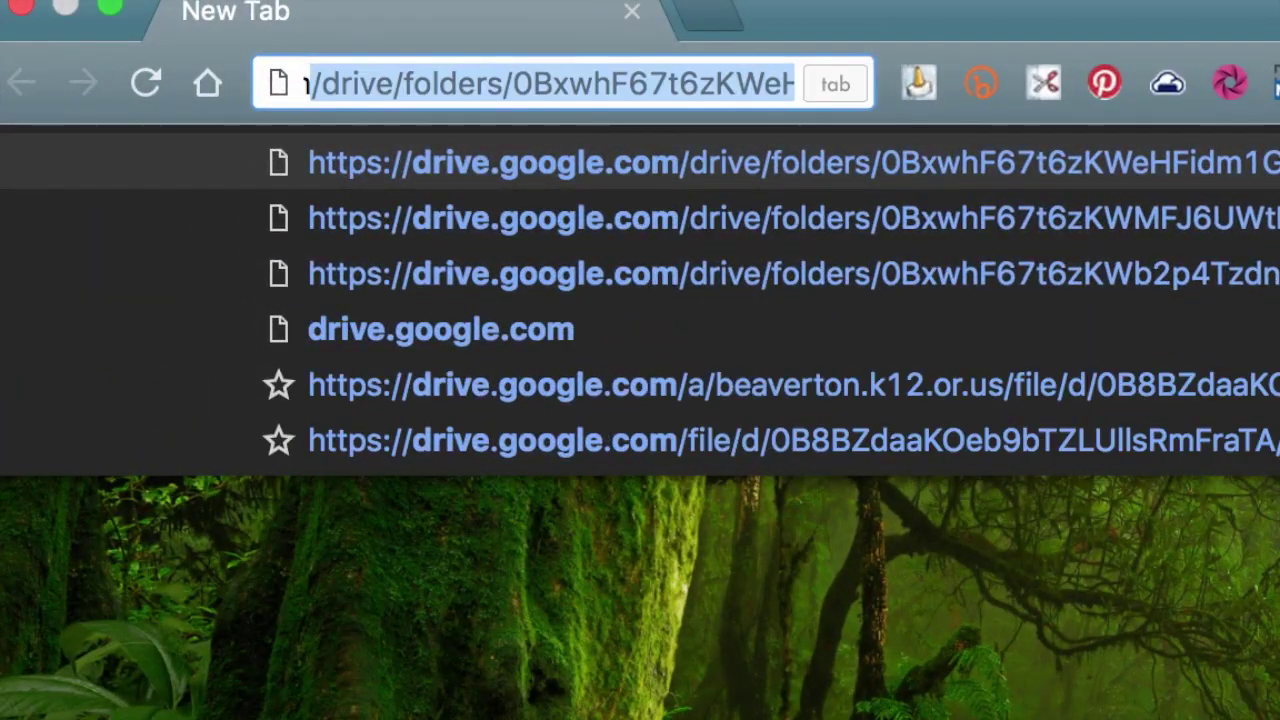
{"action": "key", "text": "Delete"}
{"action": "key", "text": "Return"}
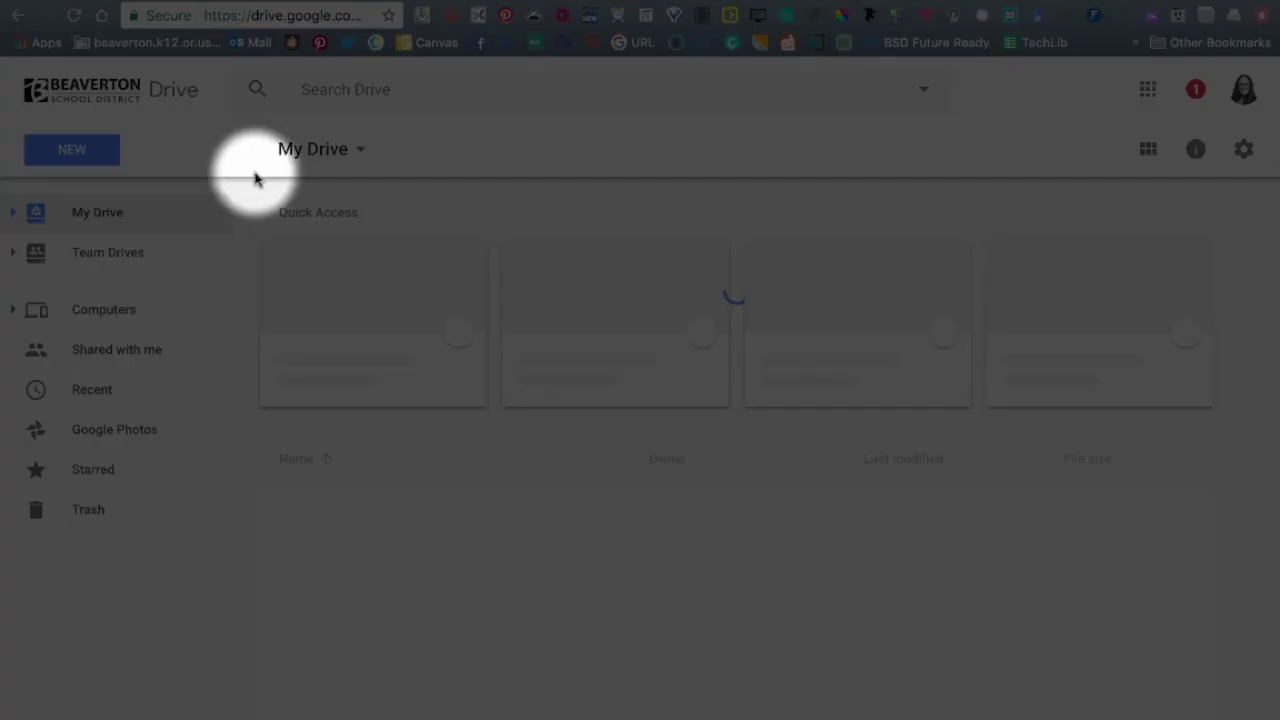
- Create a new folder named 'Unit 1' in My Drive and select it in the list
{"action": "left_click", "coordinate": [97, 152]}
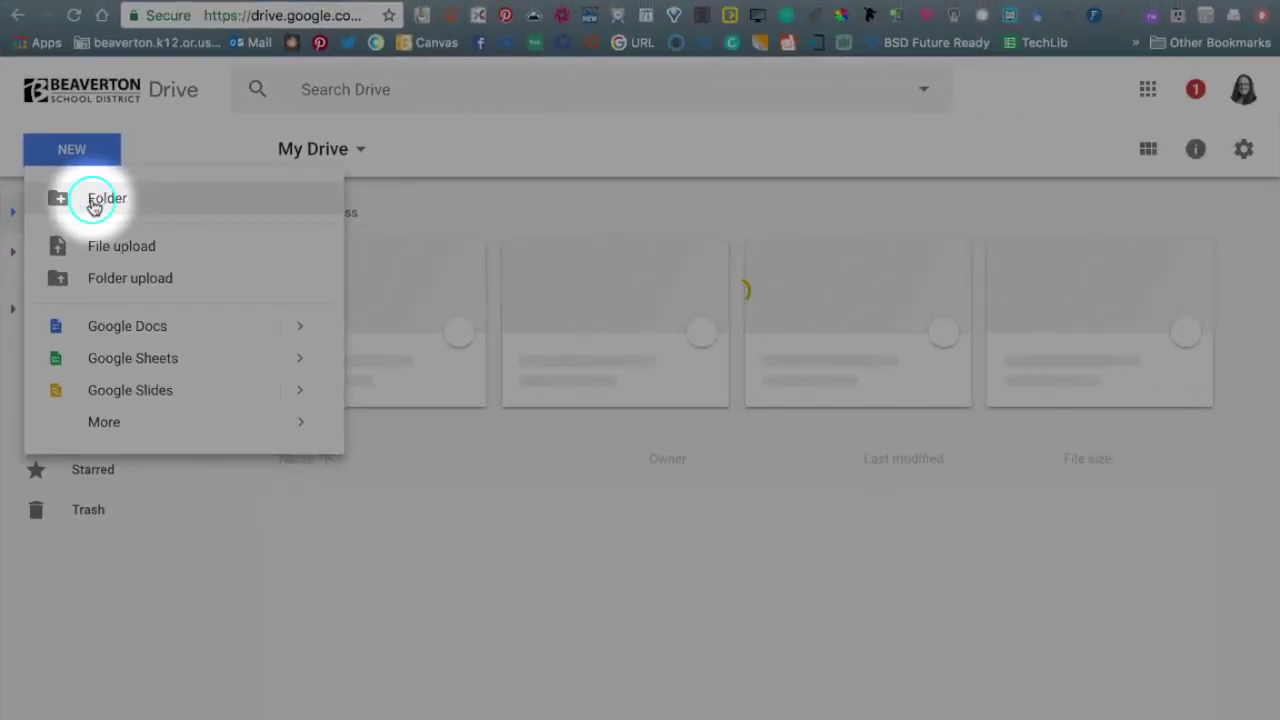
{"action": "left_click", "coordinate": [94, 200]}
{"action": "type", "text": "Unit 1"}
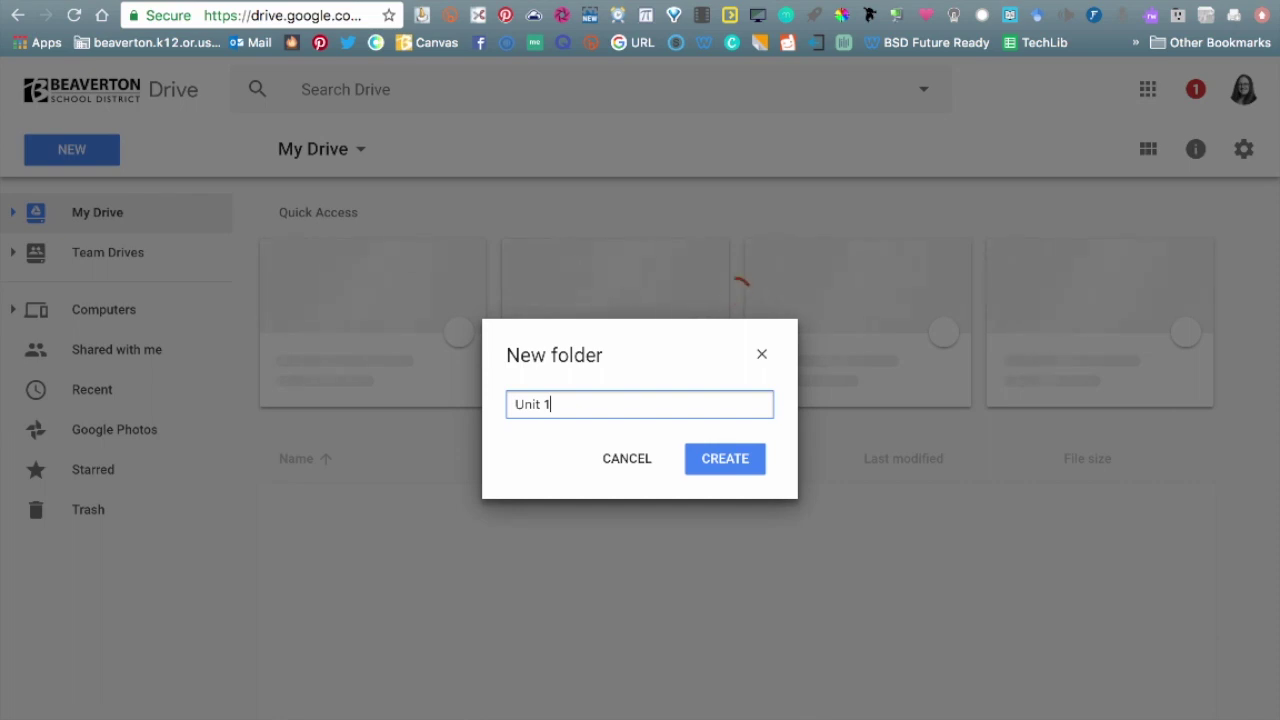
{"action": "left_click", "coordinate": [717, 458]}
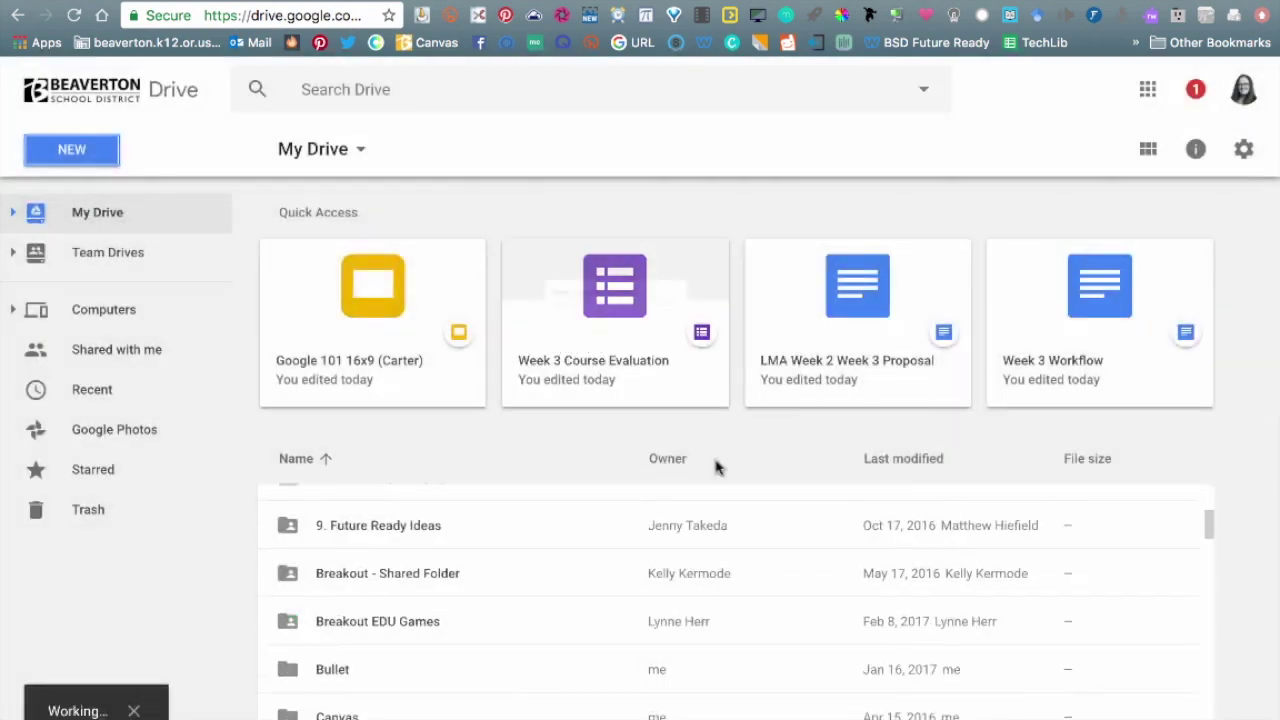
{"action": "scroll", "coordinate": [737, 602], "scroll_direction": "down", "scroll_amount": 5}
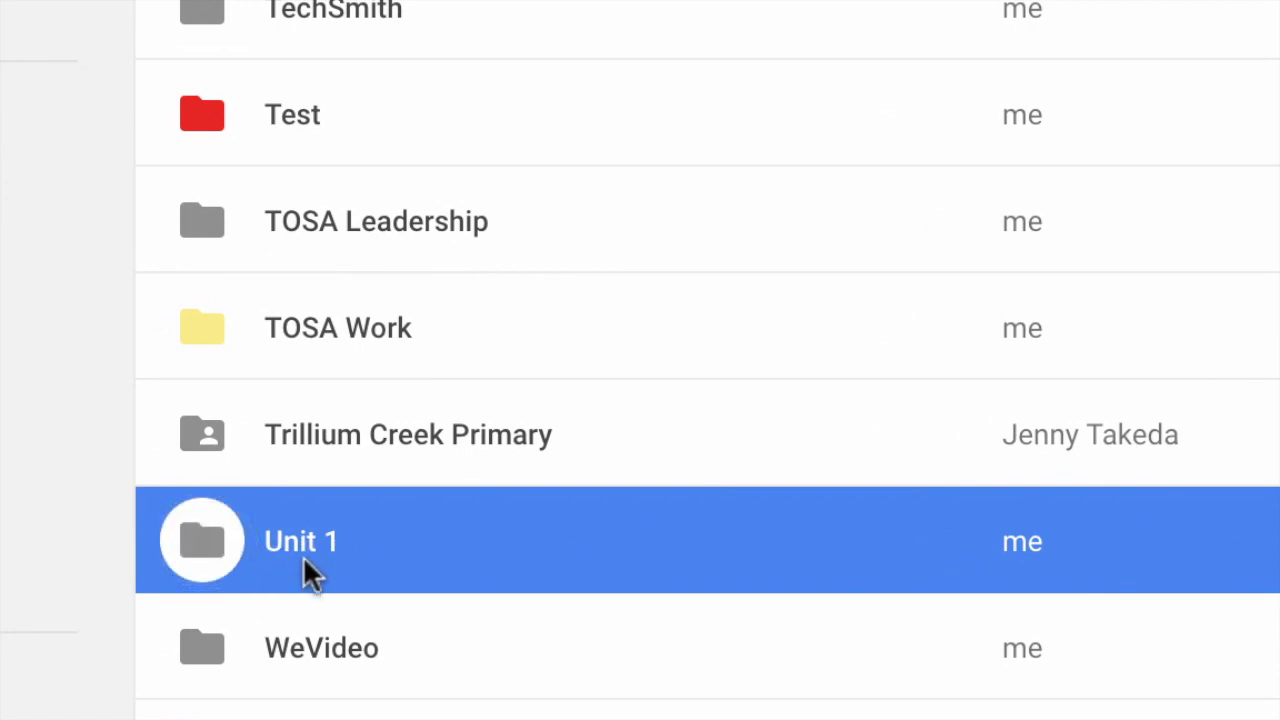
{"action": "left_click", "coordinate": [305, 552]}
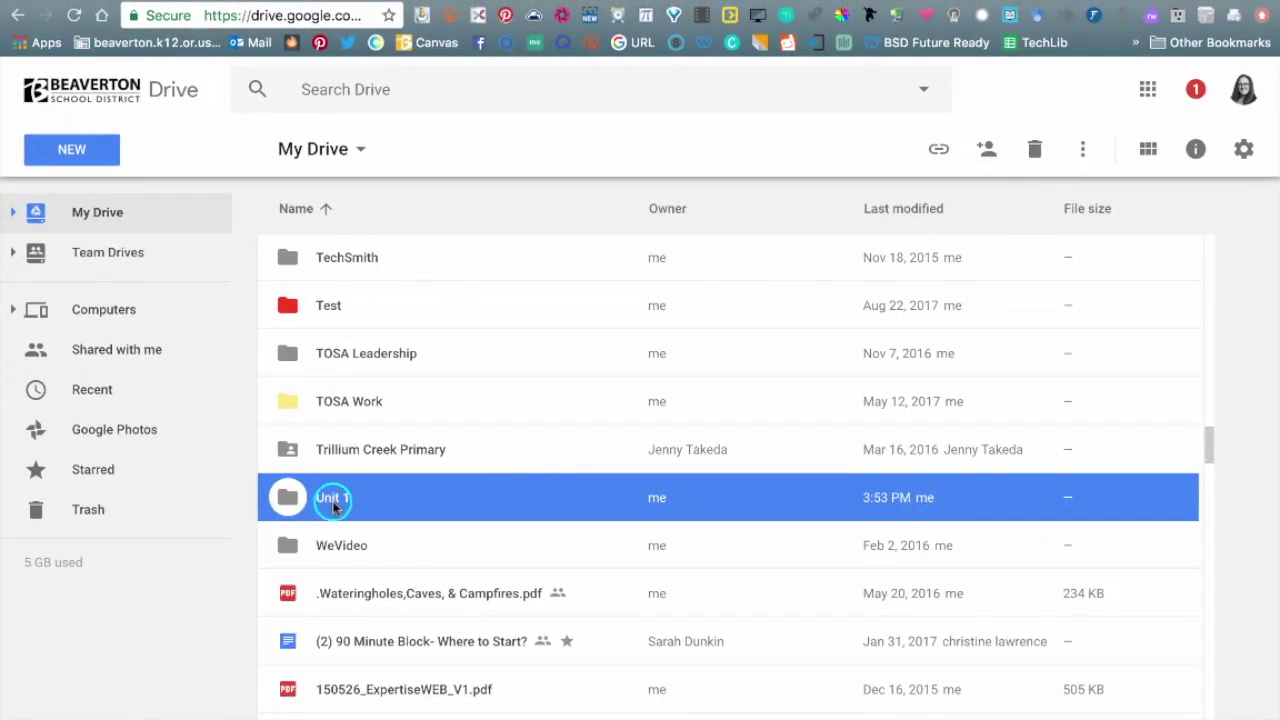
{"action": "right_click", "coordinate": [334, 507]}
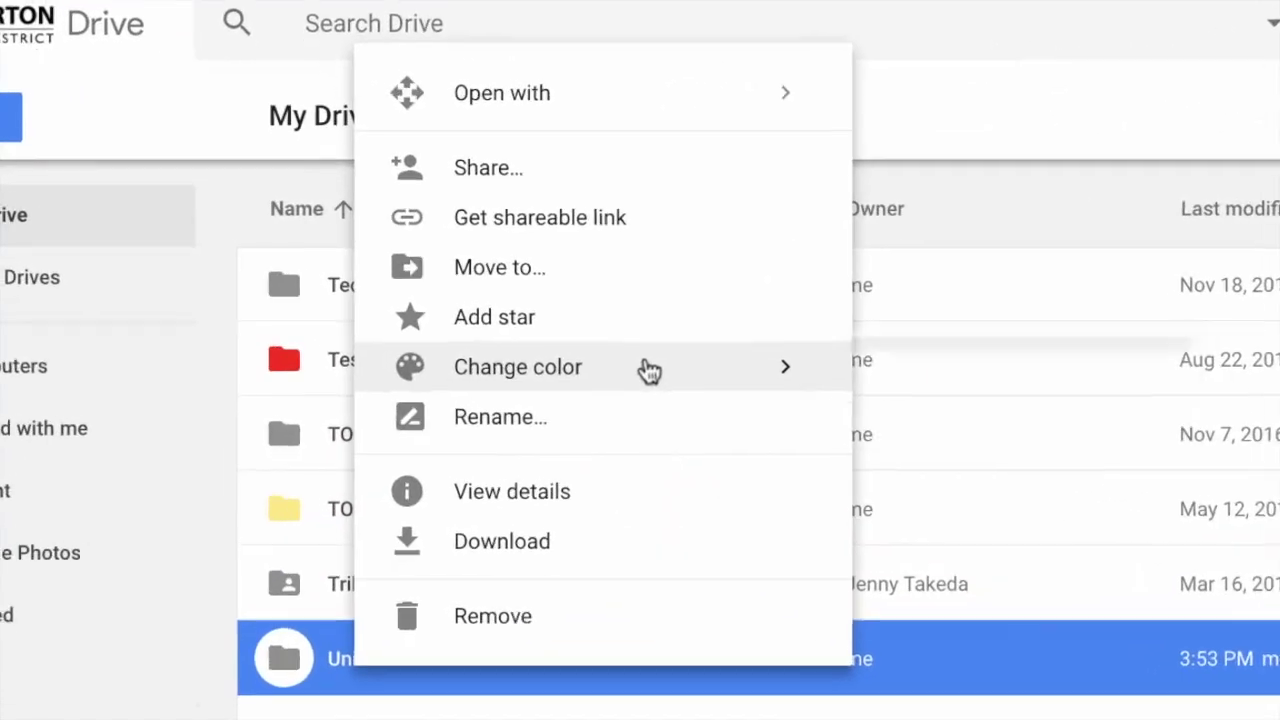
{"action": "mouse_move", "coordinate": [521, 312]}
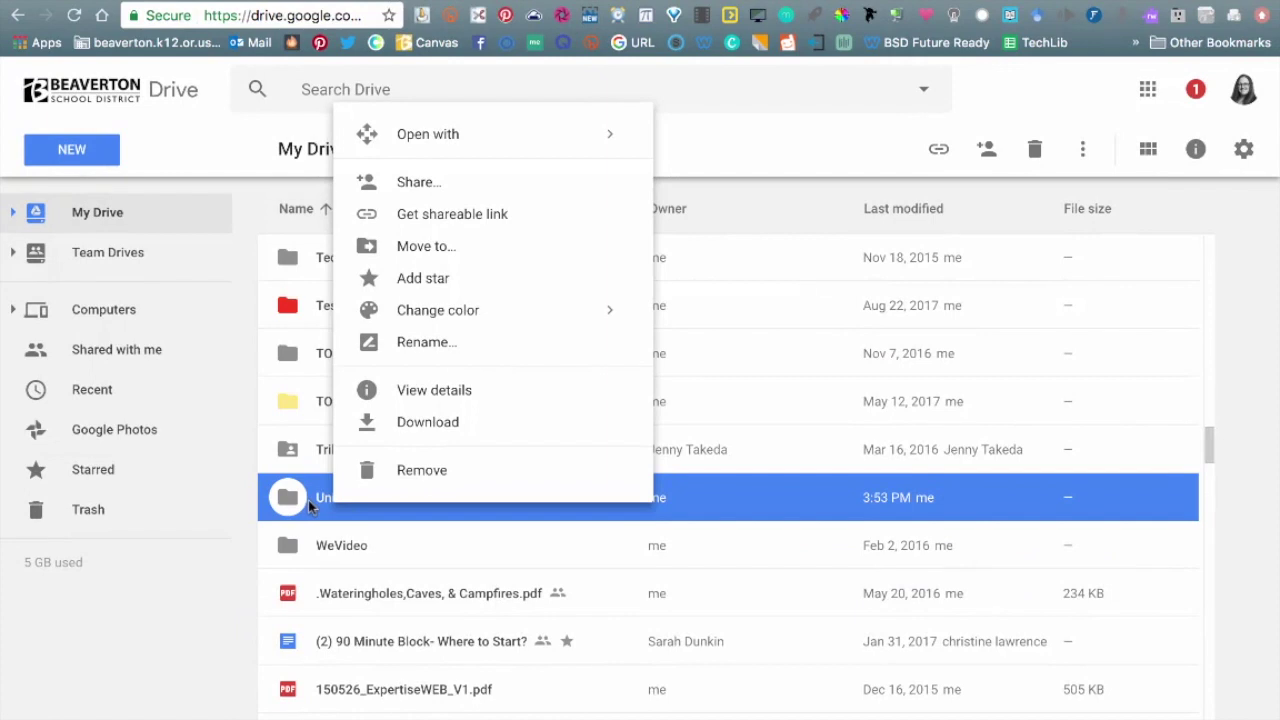
{"action": "left_click", "coordinate": [308, 500]}
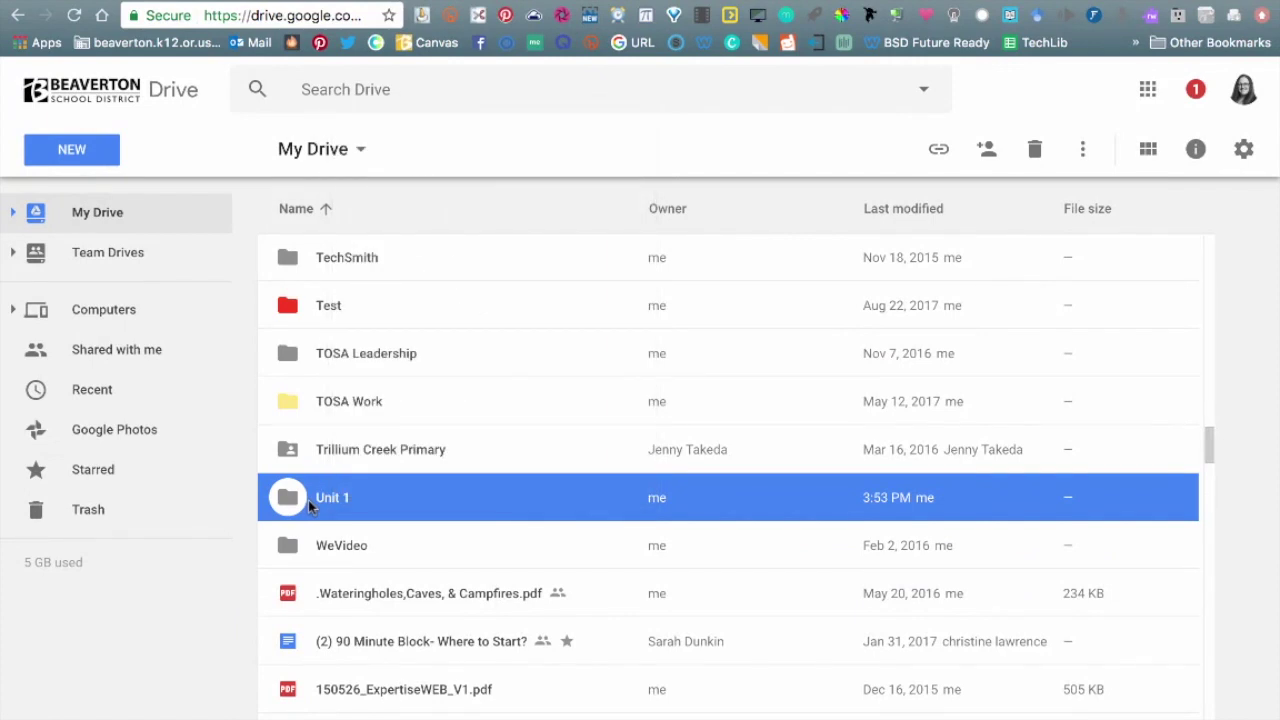
{"action": "left_click", "coordinate": [344, 503]}
{"action": "double_click", "coordinate": [345, 505]}
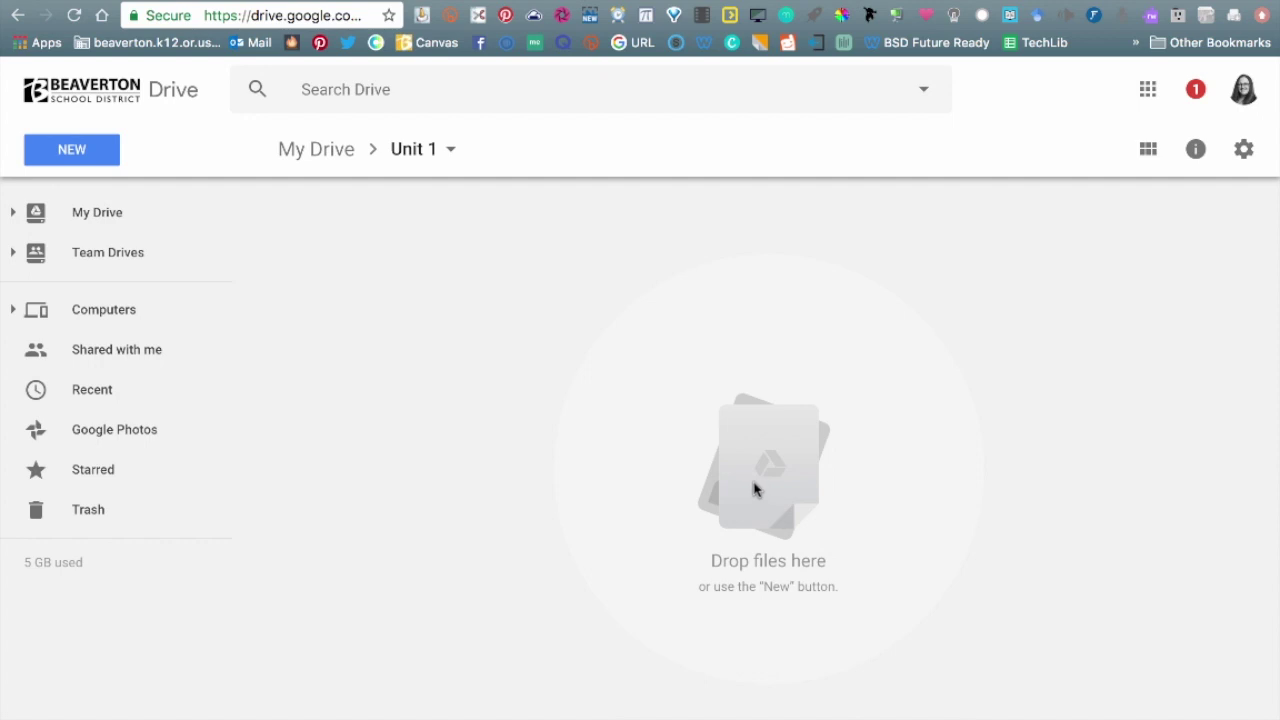
- Upload the contract PDF from the Desktop into the Unit 1 folder
{"action": "left_click", "coordinate": [78, 158]}
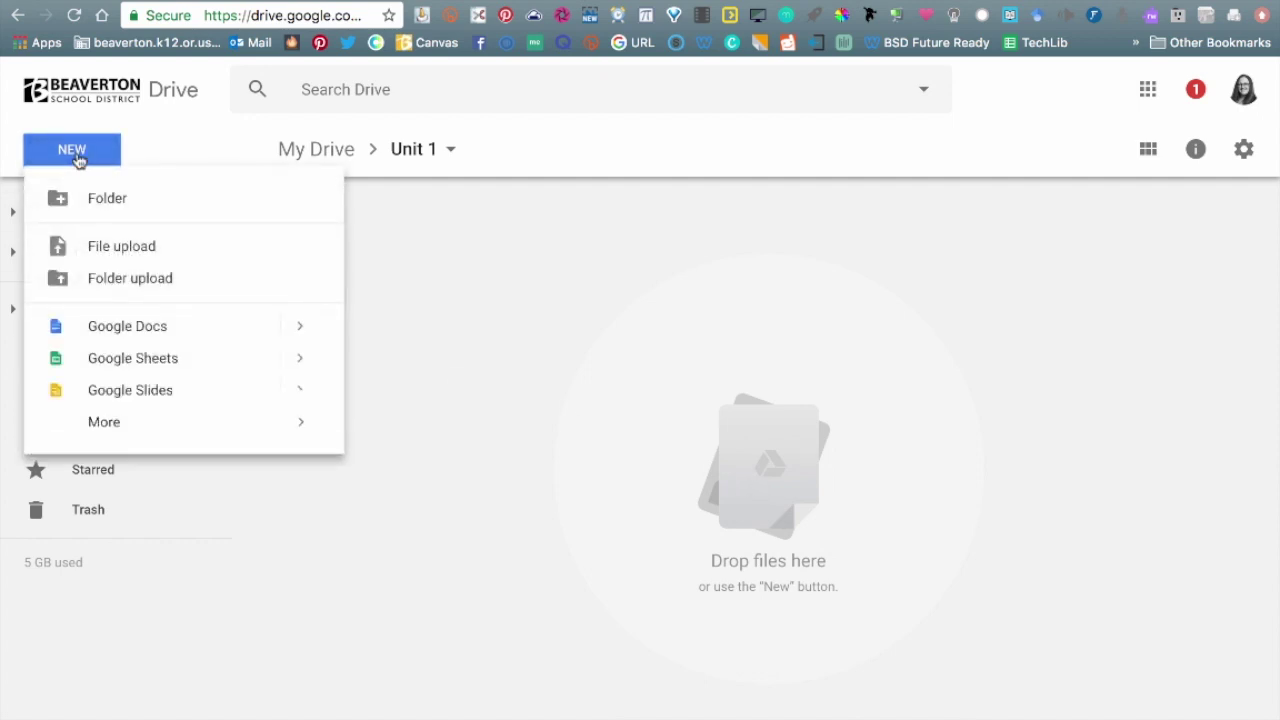
{"action": "left_click", "coordinate": [116, 250]}
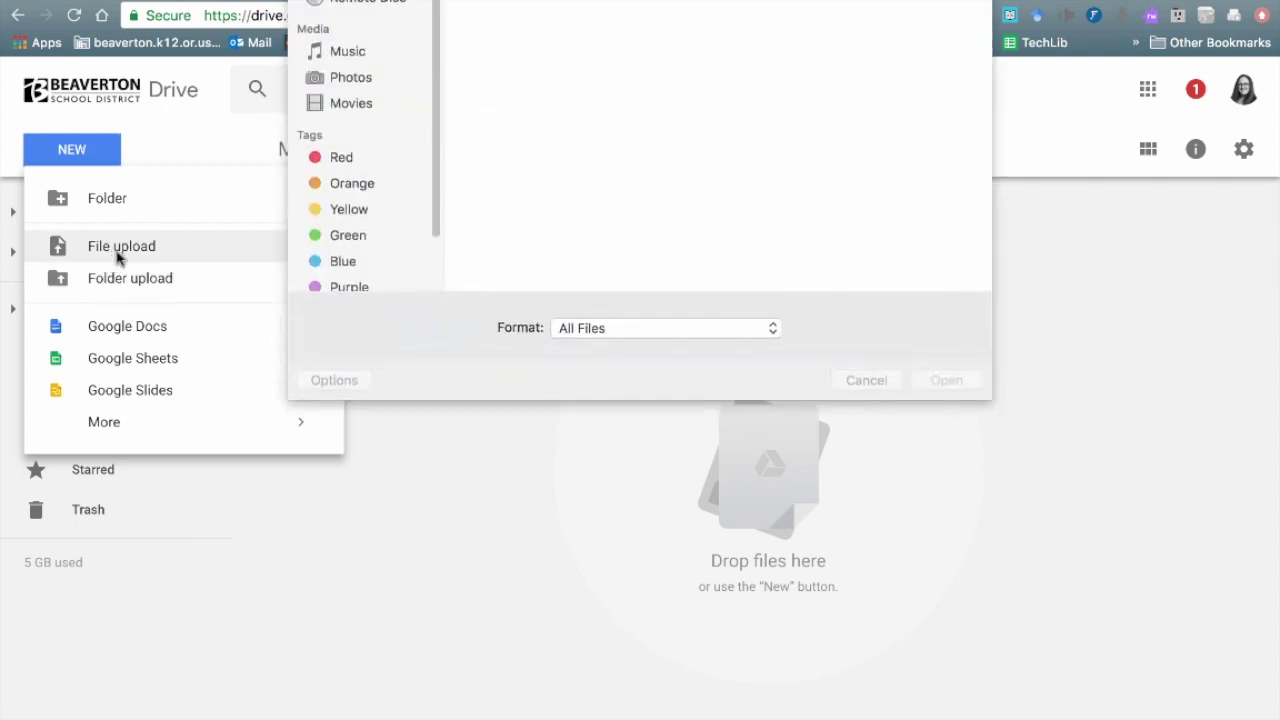
{"action": "left_click", "coordinate": [585, 5]}
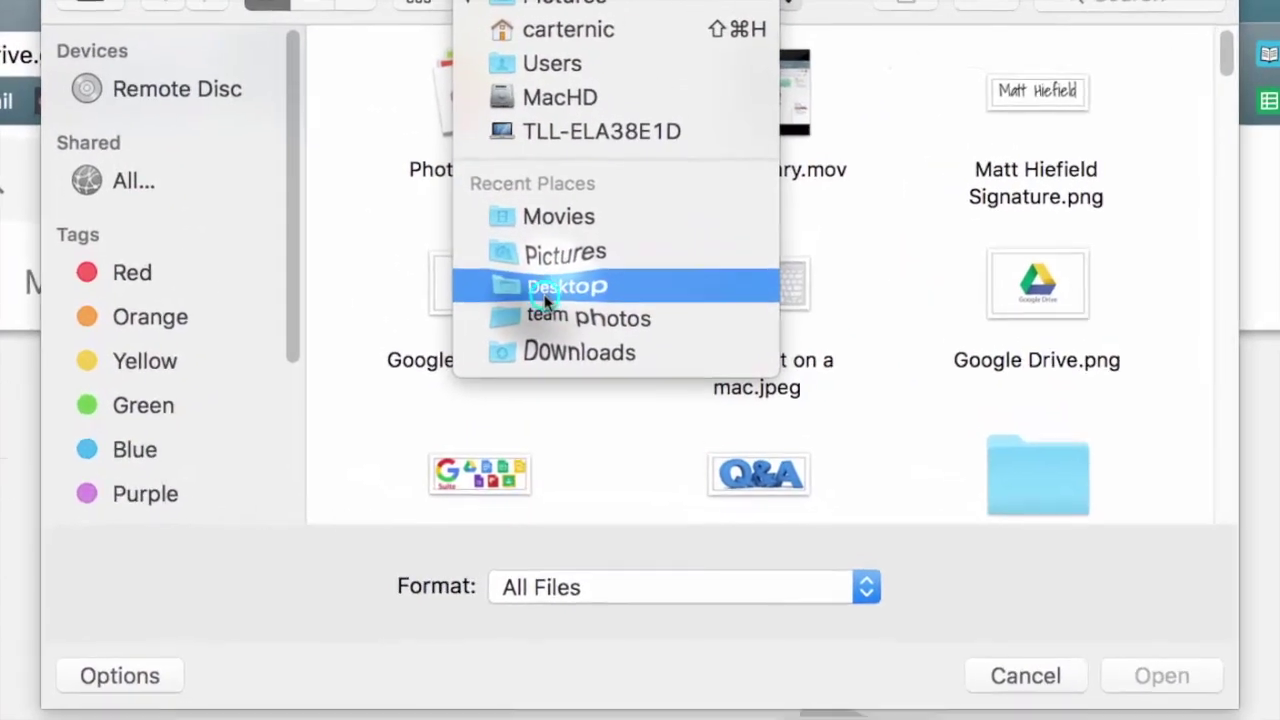
{"action": "left_click", "coordinate": [545, 287]}
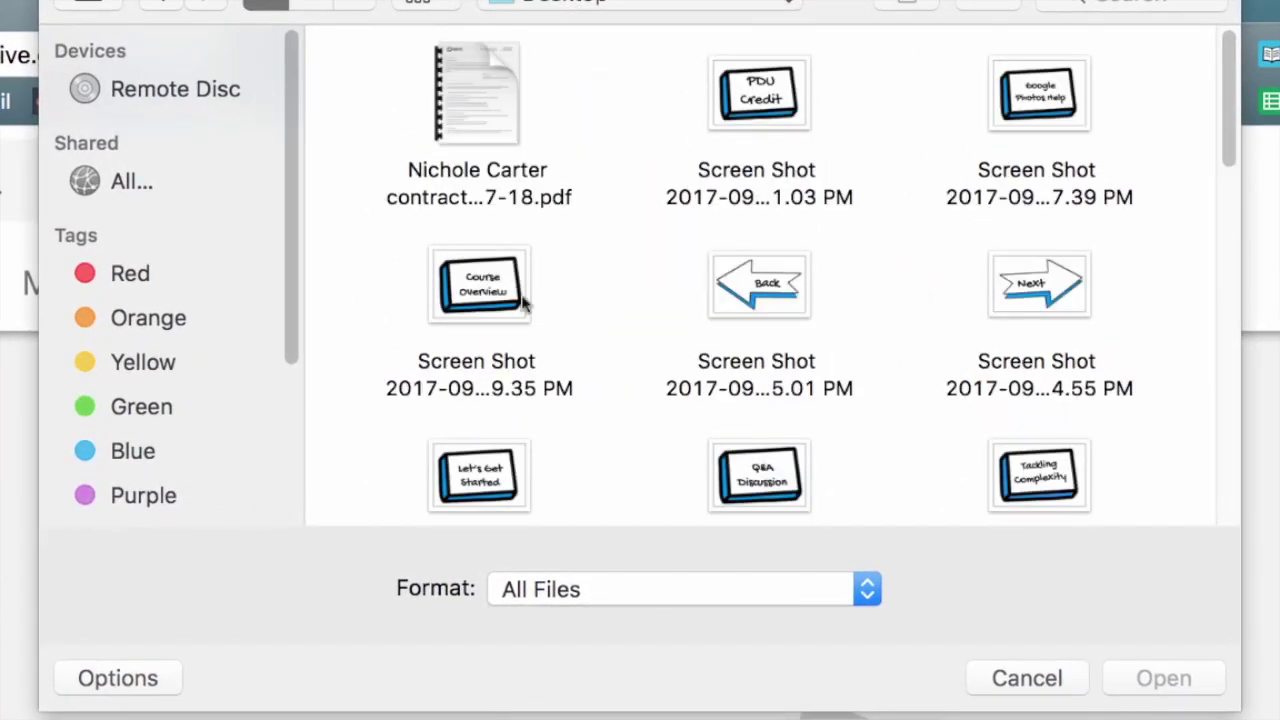
{"action": "left_click", "coordinate": [463, 74]}
{"action": "left_click", "coordinate": [1150, 682]}
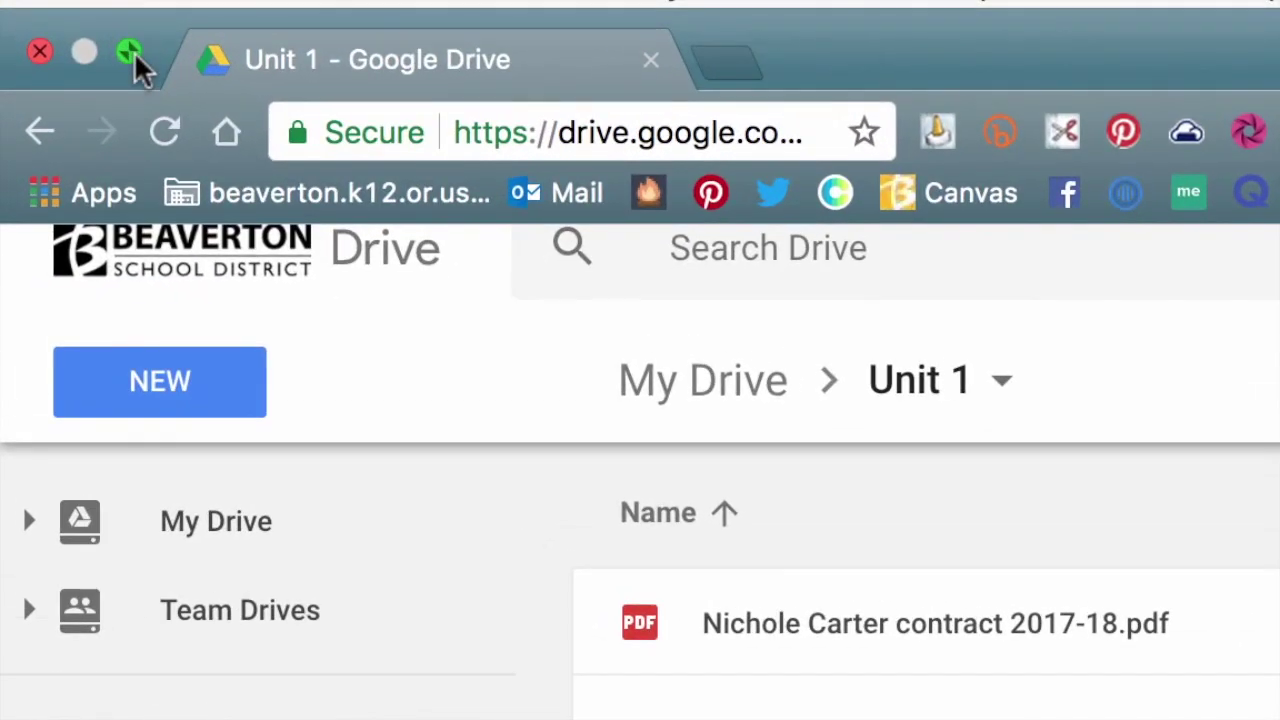
{"action": "left_click", "coordinate": [127, 51]}
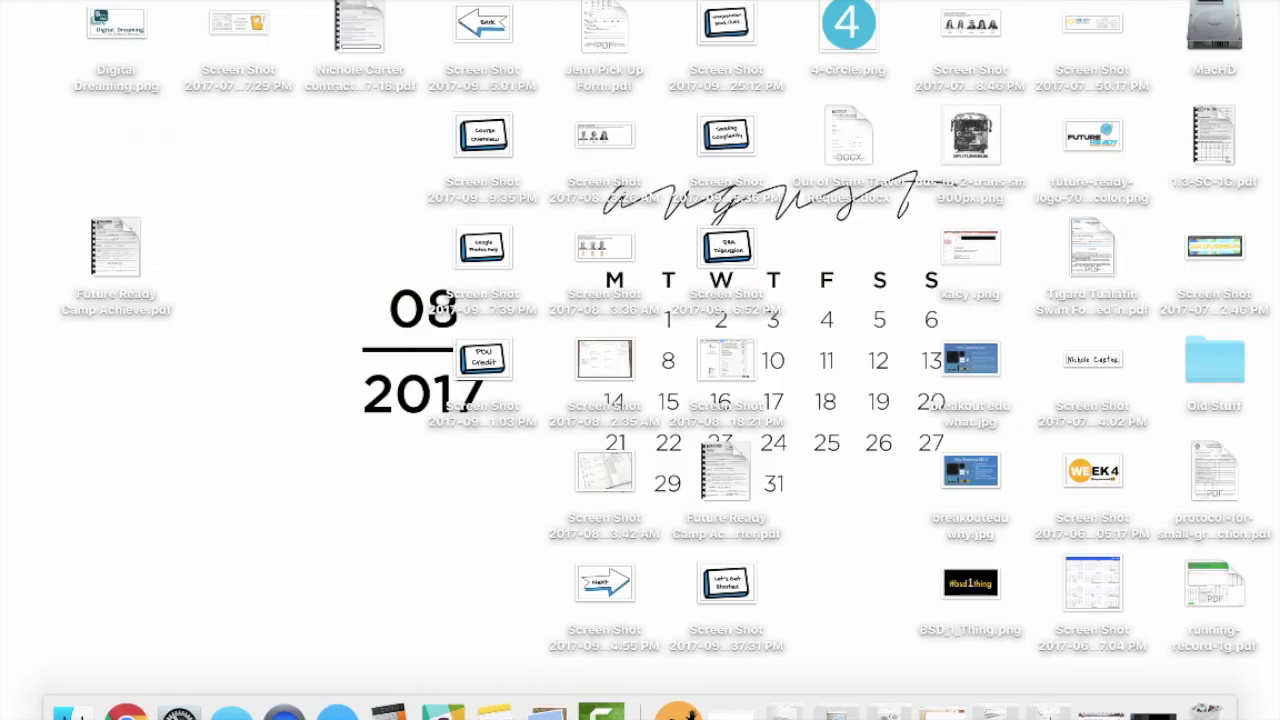
- Resize the browser and drag bus 1b-2-trans sm 900px.png from the desktop into Unit 1
{"action": "left_click_drag", "start_coordinate": [1270, 238], "coordinate": [432, 3]}
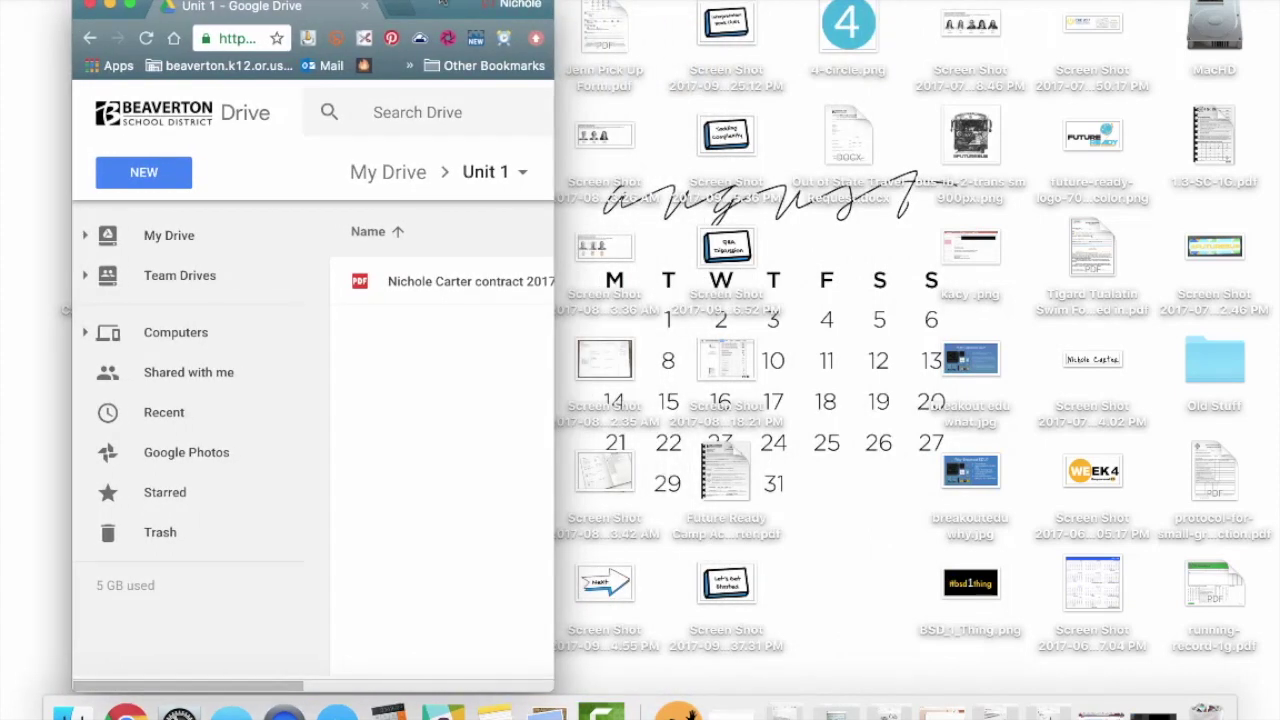
{"action": "left_click_drag", "start_coordinate": [557, 363], "coordinate": [922, 358]}
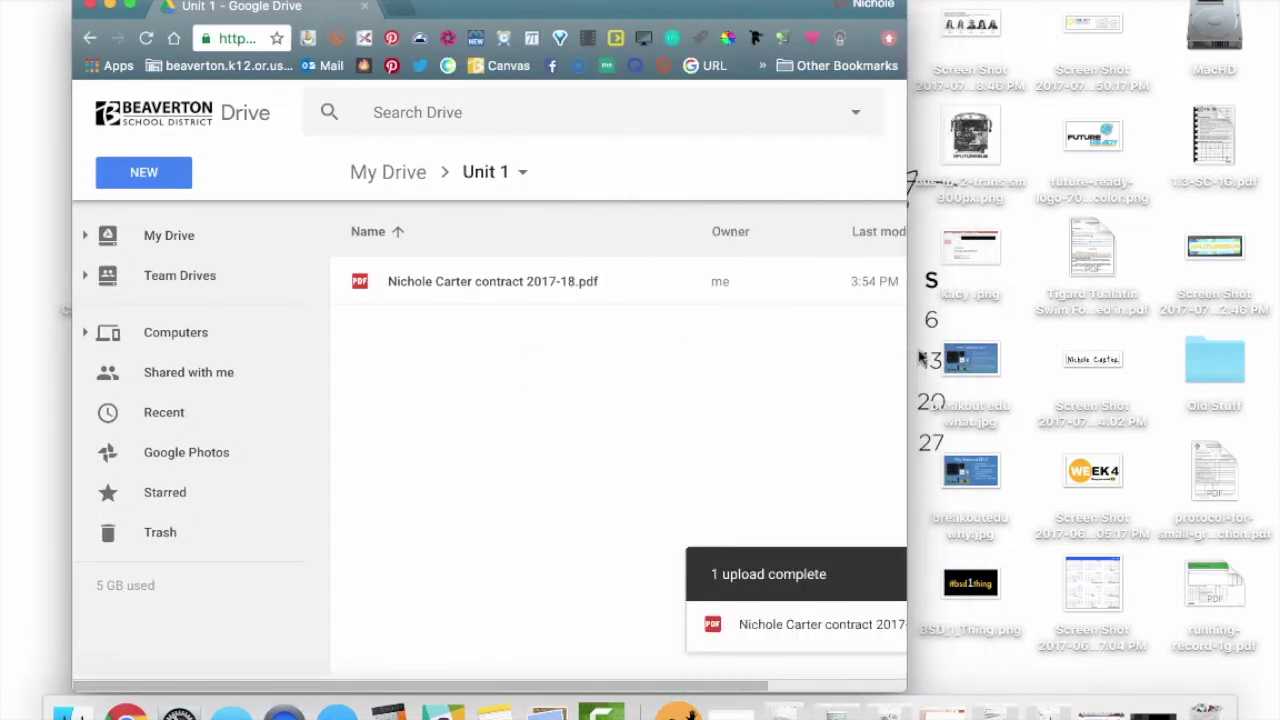
{"action": "left_click", "coordinate": [973, 135]}
{"action": "left_click_drag", "start_coordinate": [973, 135], "coordinate": [569, 420]}
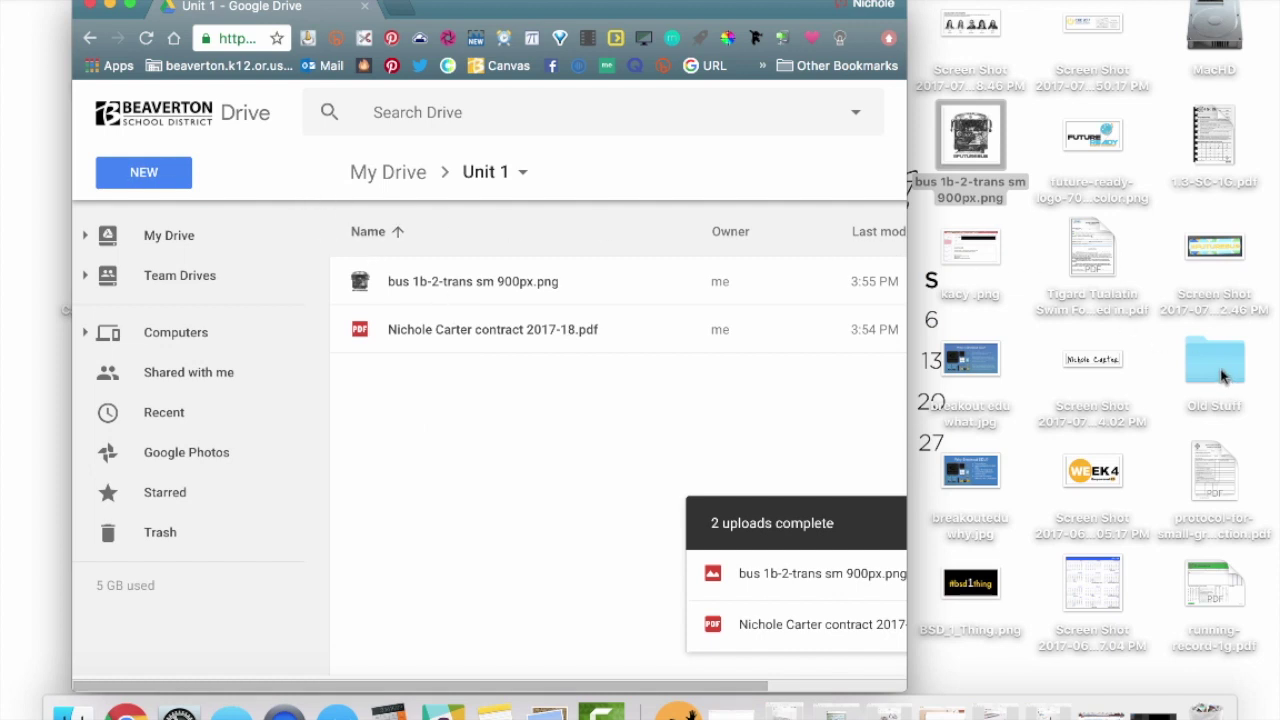
{"action": "left_click_drag", "start_coordinate": [1220, 375], "coordinate": [771, 400]}
{"action": "left_click", "coordinate": [175, 172]}
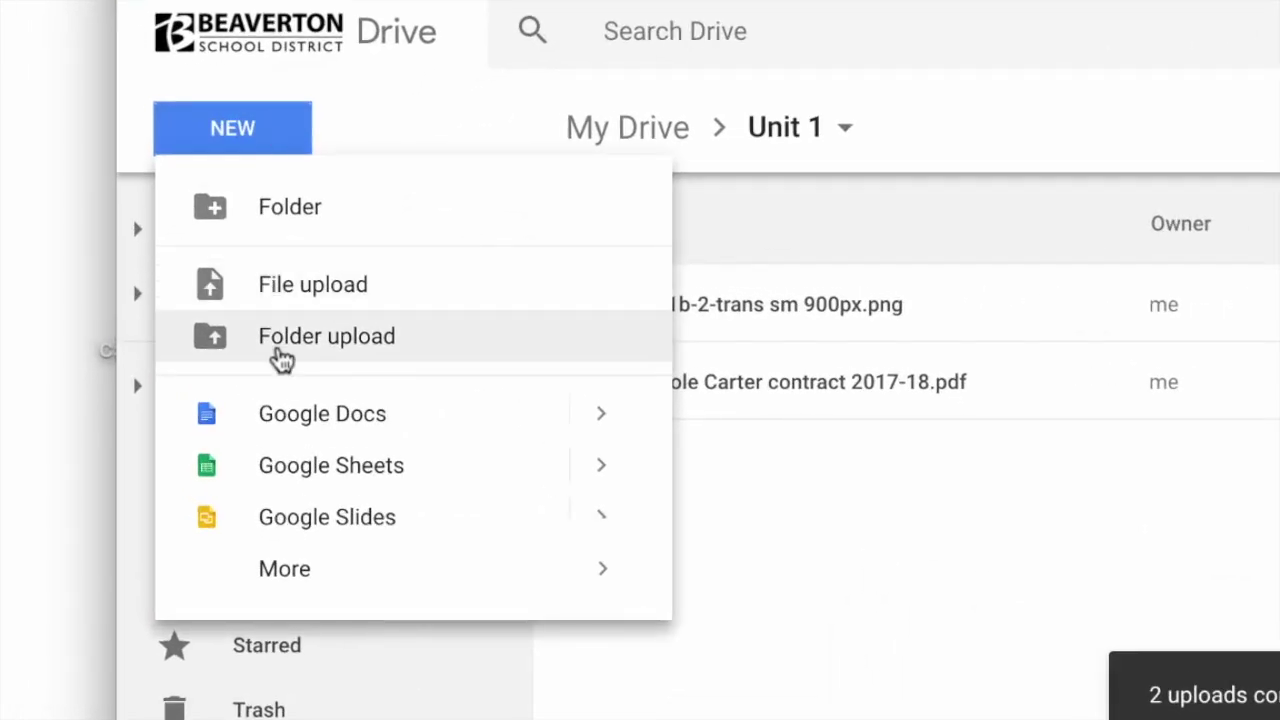
- Dismiss the NEW menu without creating anything in Unit 1
{"action": "left_click", "coordinate": [237, 142]}
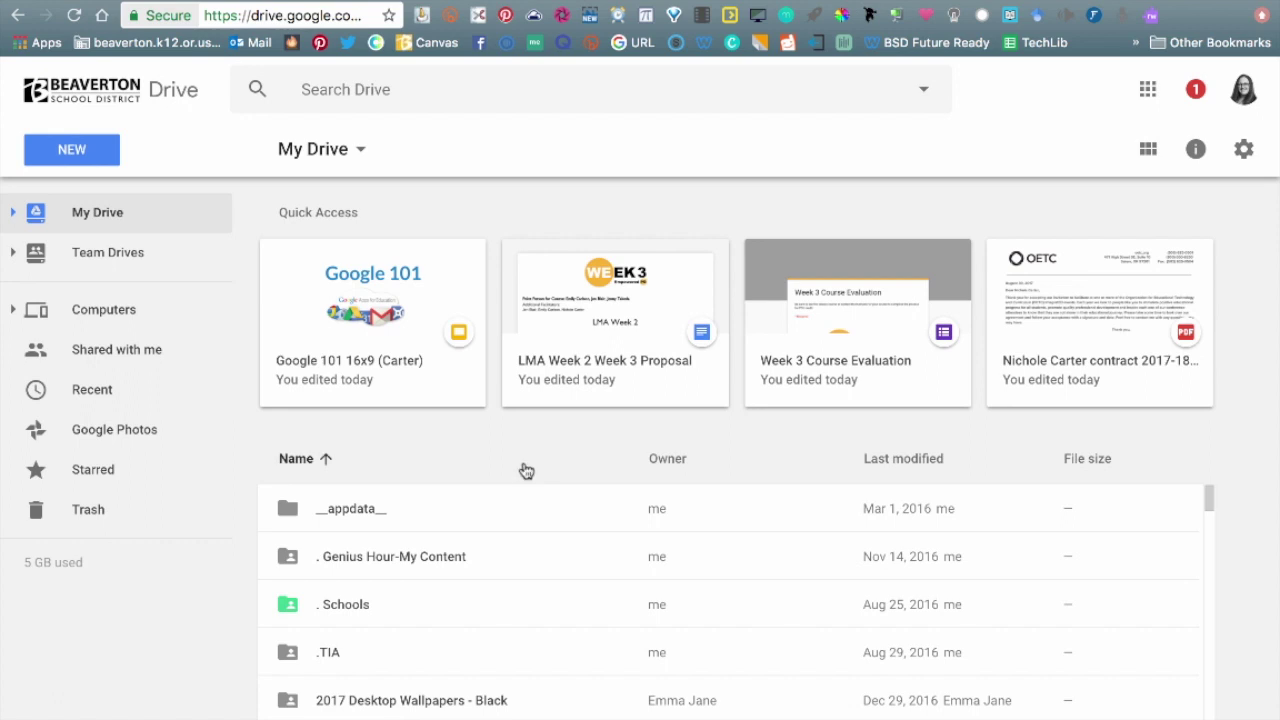
- Scroll through My Drive and select the Hyperdoc Test folder
{"action": "scroll", "coordinate": [570, 600], "scroll_direction": "down", "scroll_amount": 5}
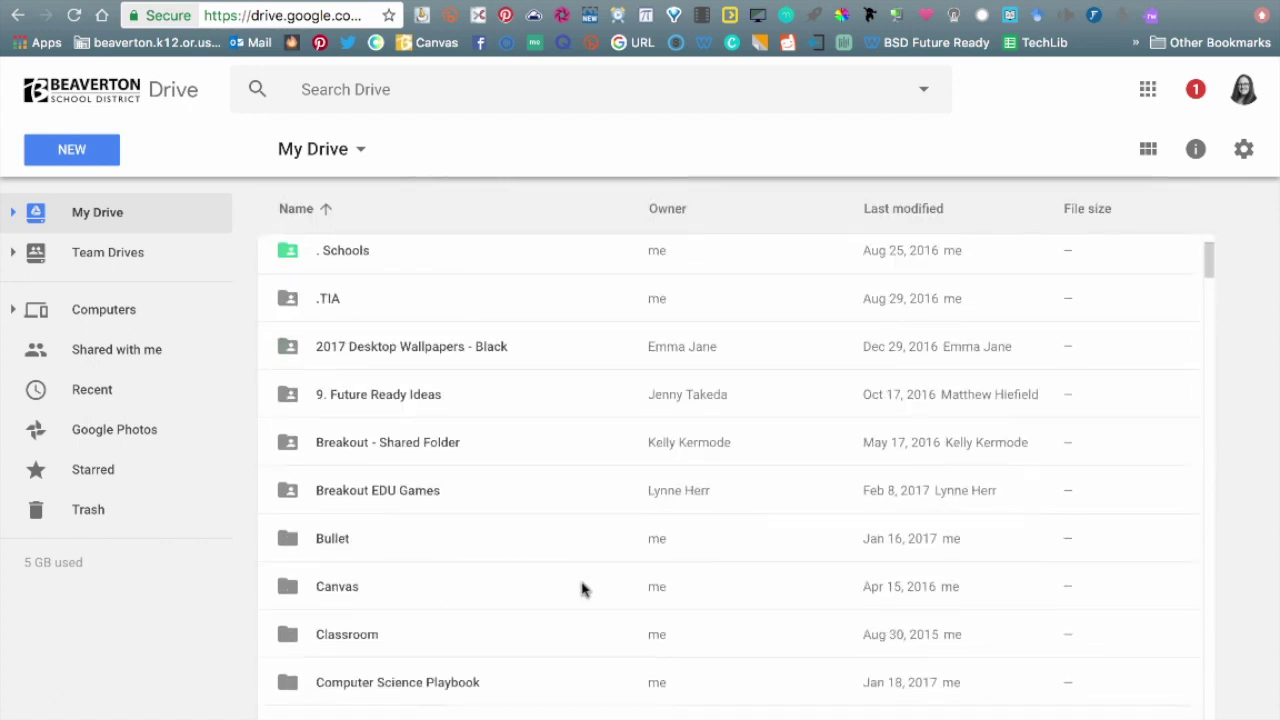
{"action": "scroll", "coordinate": [583, 586], "scroll_direction": "down", "scroll_amount": 5}
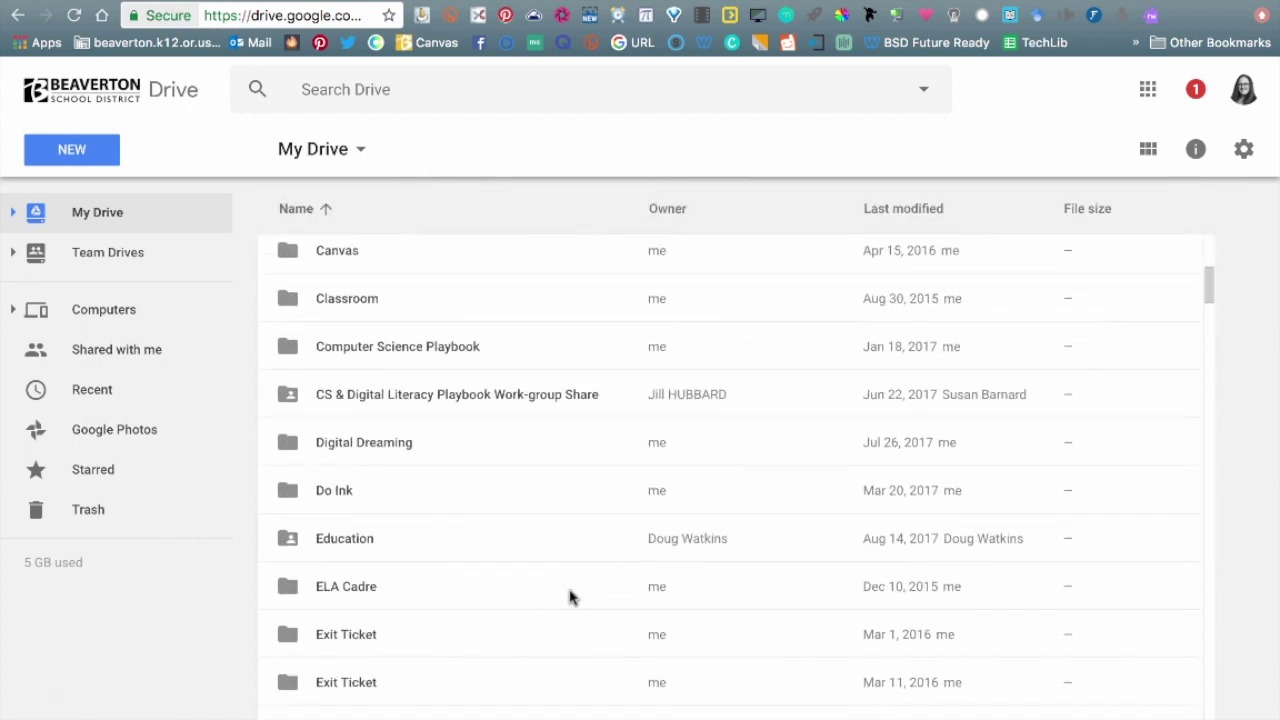
{"action": "scroll", "coordinate": [500, 575], "scroll_direction": "down", "scroll_amount": 3}
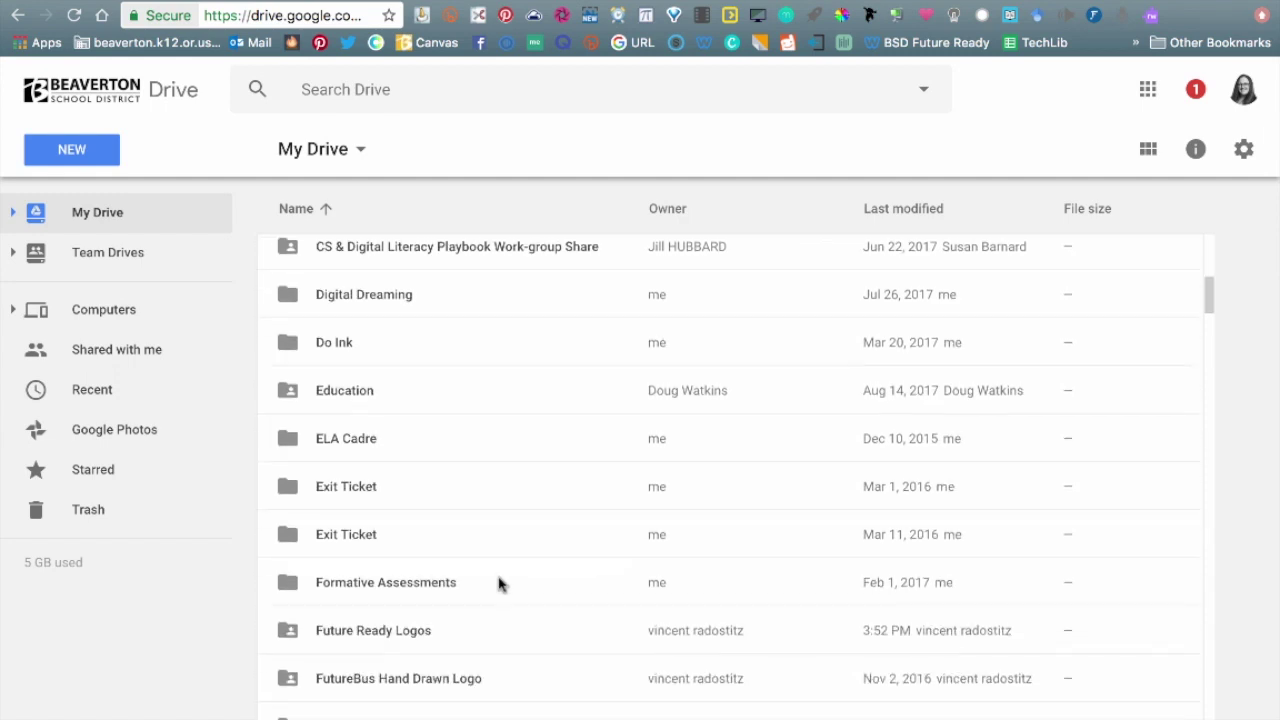
{"action": "scroll", "coordinate": [499, 584], "scroll_direction": "down", "scroll_amount": 4}
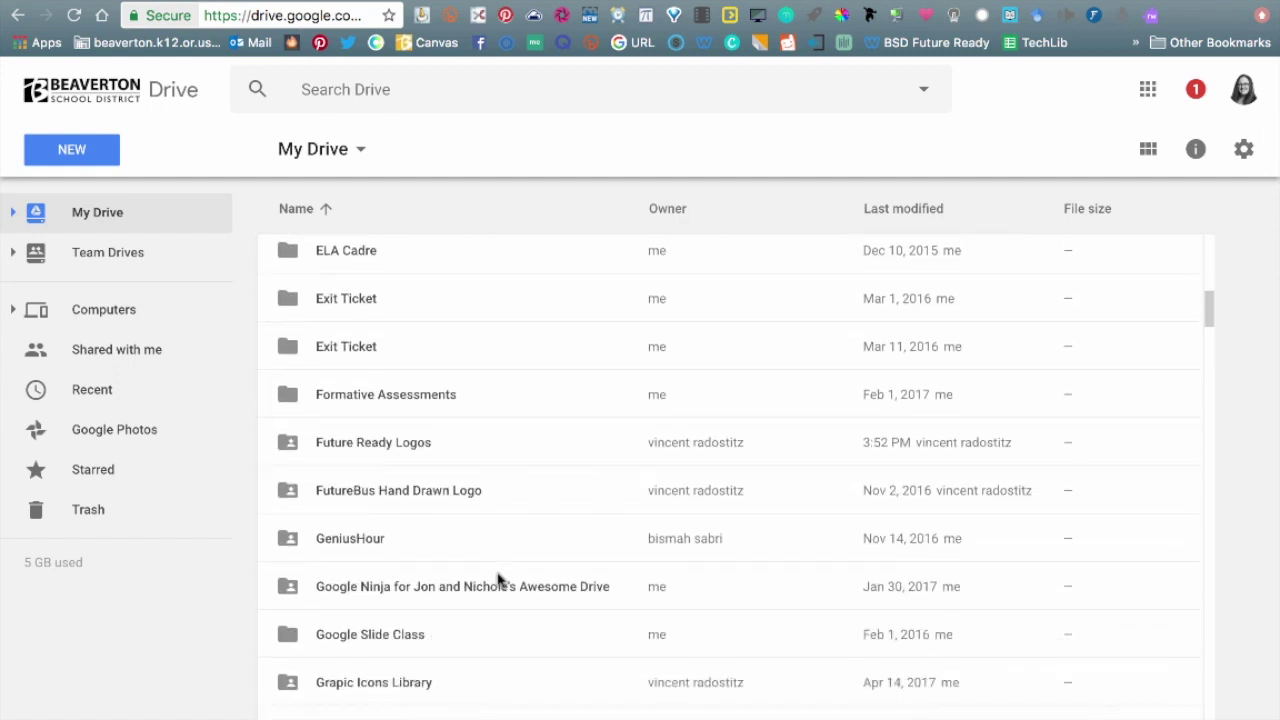
{"action": "left_click", "coordinate": [420, 714]}
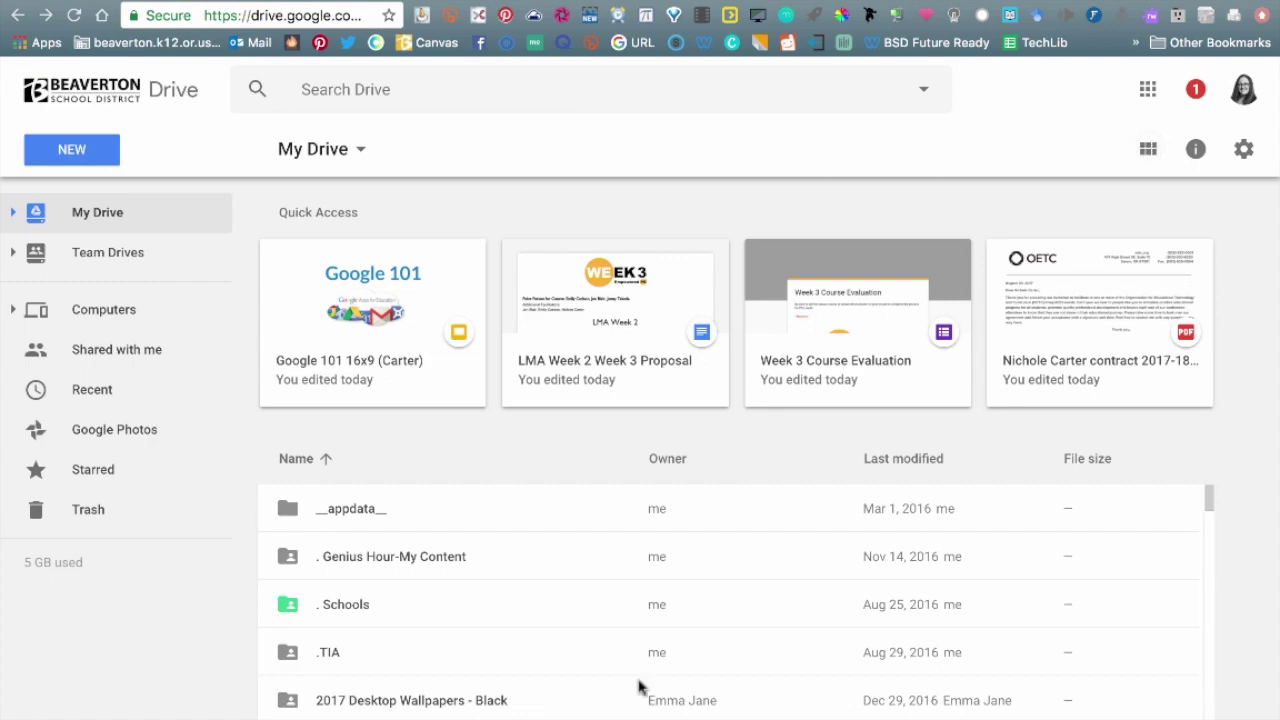
{"action": "scroll", "coordinate": [531, 674], "scroll_direction": "down", "scroll_amount": 6}
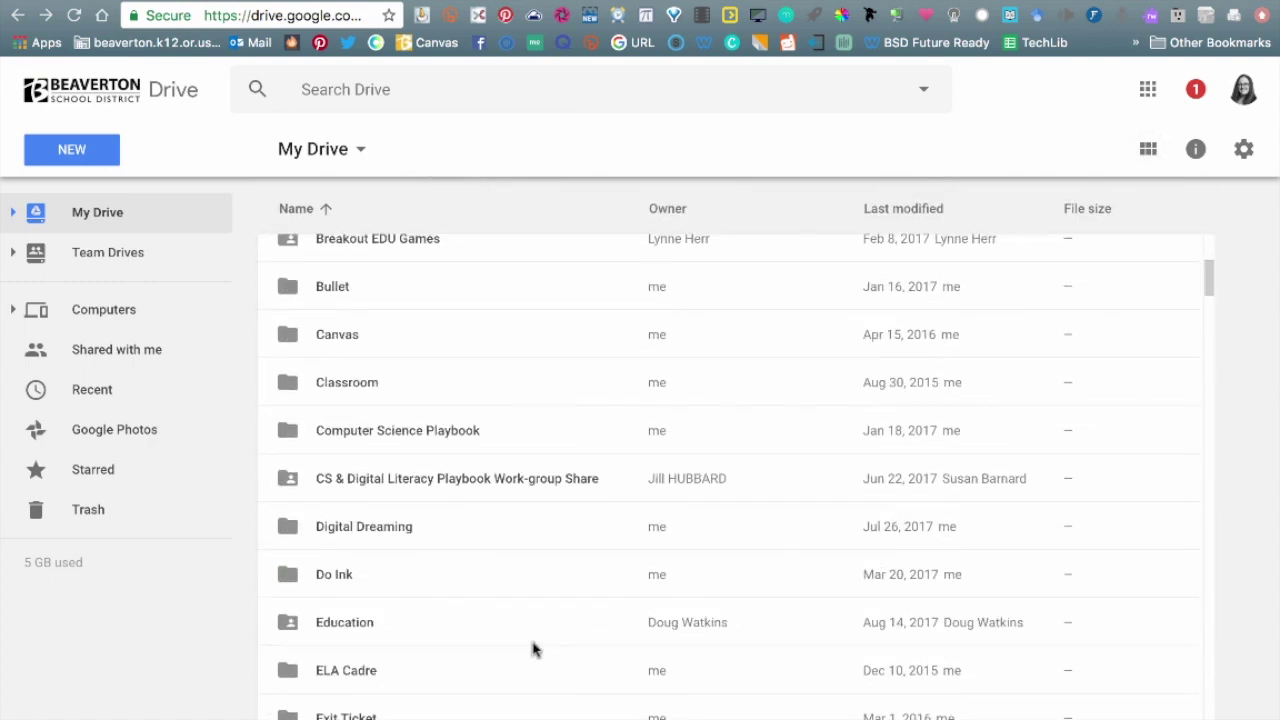
{"action": "scroll", "coordinate": [533, 655], "scroll_direction": "down", "scroll_amount": 4}
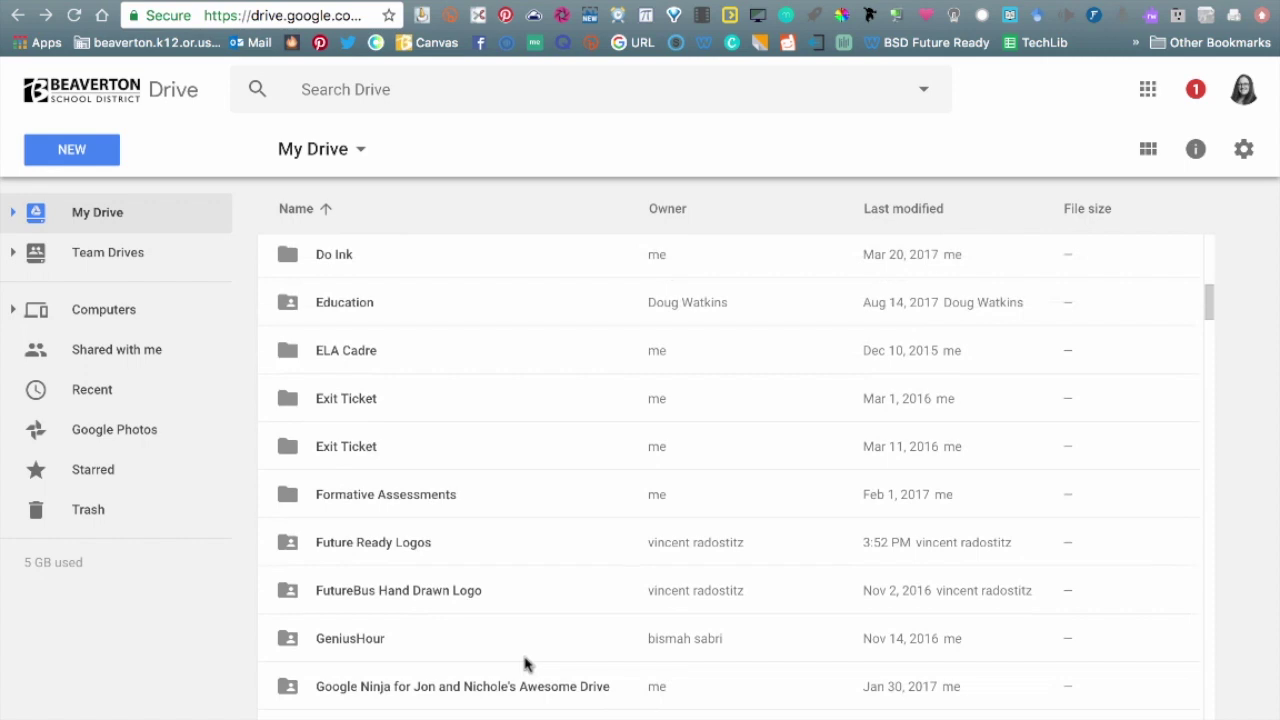
{"action": "scroll", "coordinate": [507, 669], "scroll_direction": "down", "scroll_amount": 3}
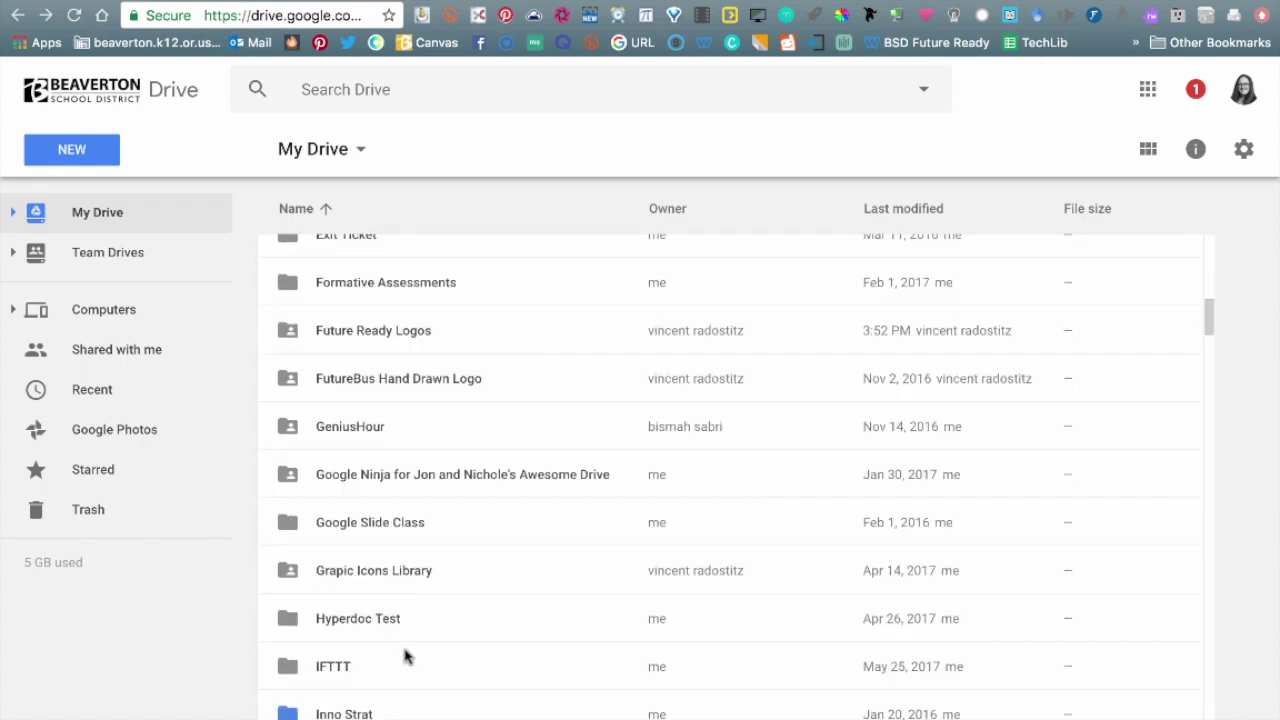
{"action": "left_click", "coordinate": [456, 621]}
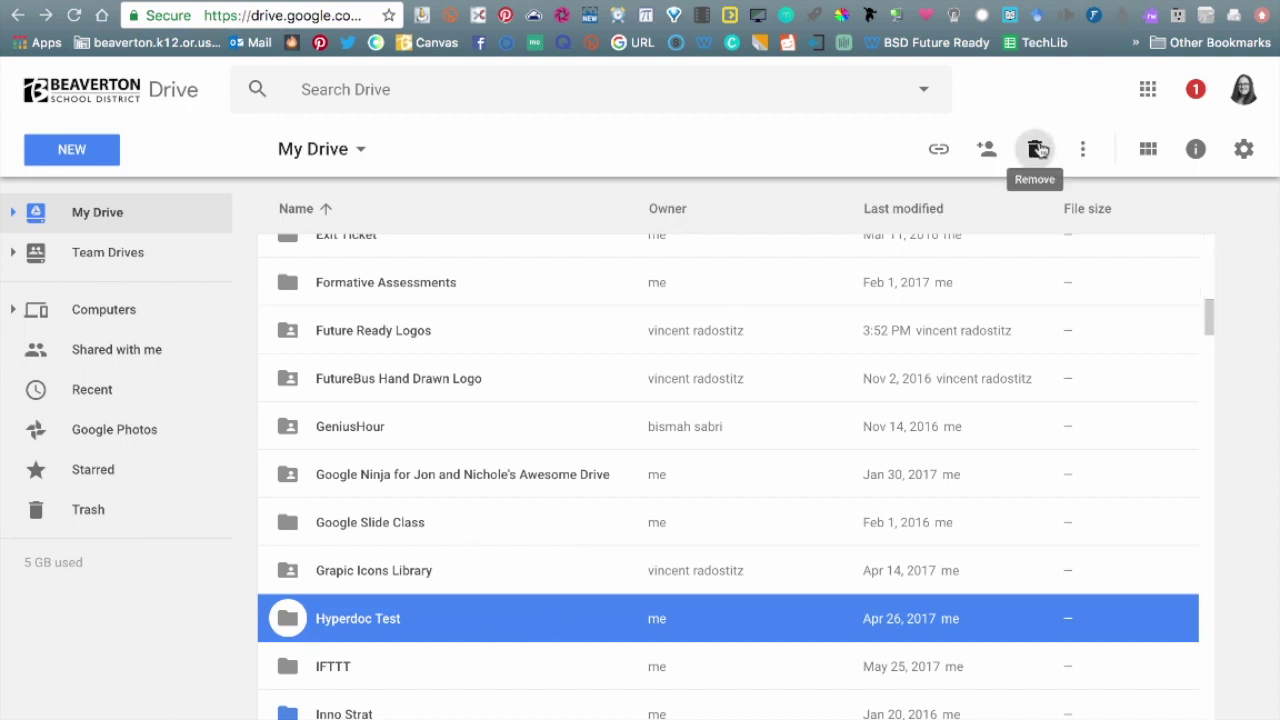
- Drag the Hyperdoc Test folder onto Trash in the left sidebar
{"action": "left_click", "coordinate": [422, 618]}
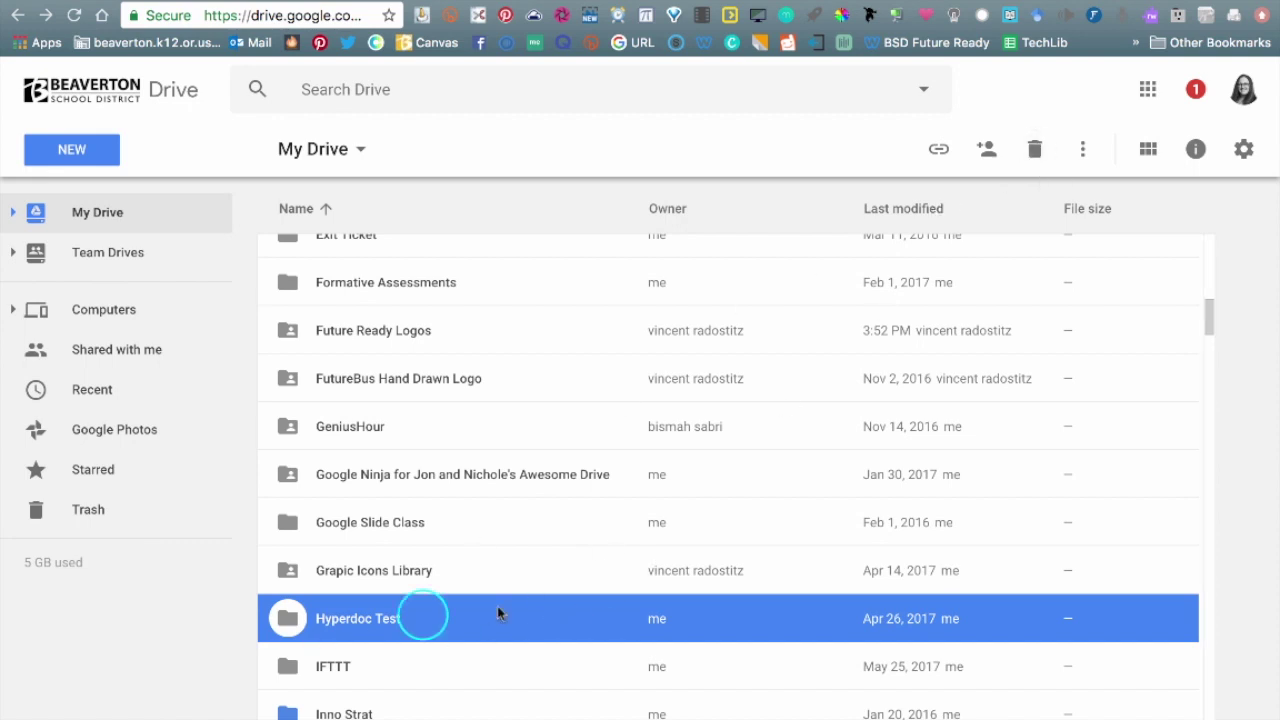
{"action": "right_click", "coordinate": [423, 618]}
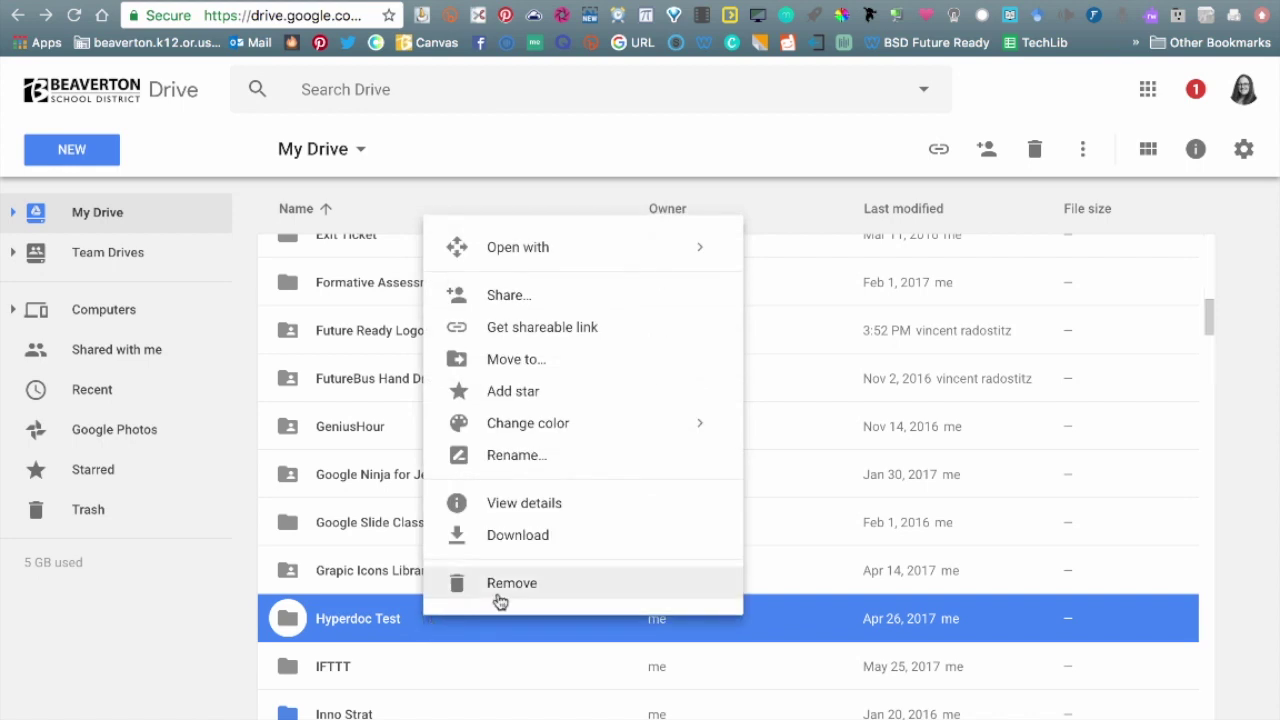
{"action": "left_click_drag", "start_coordinate": [287, 617], "coordinate": [385, 620]}
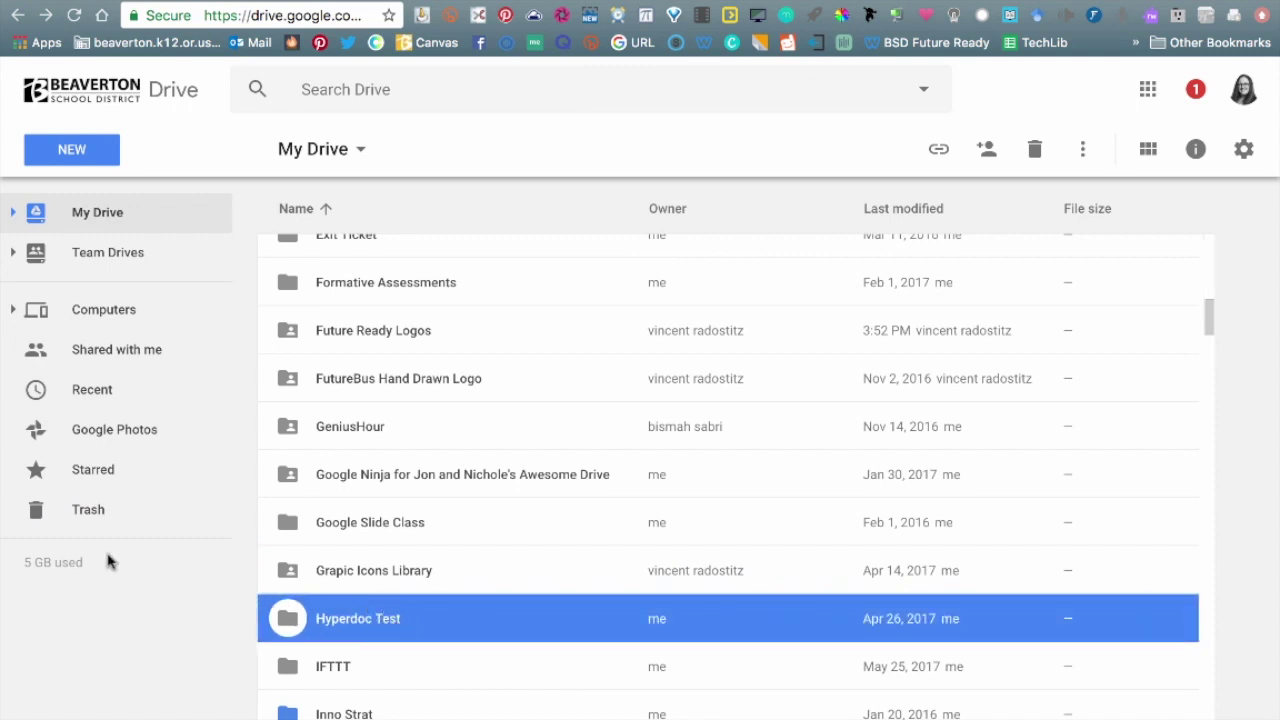
{"action": "left_click", "coordinate": [408, 632]}
{"action": "left_click_drag", "start_coordinate": [363, 625], "coordinate": [113, 518]}
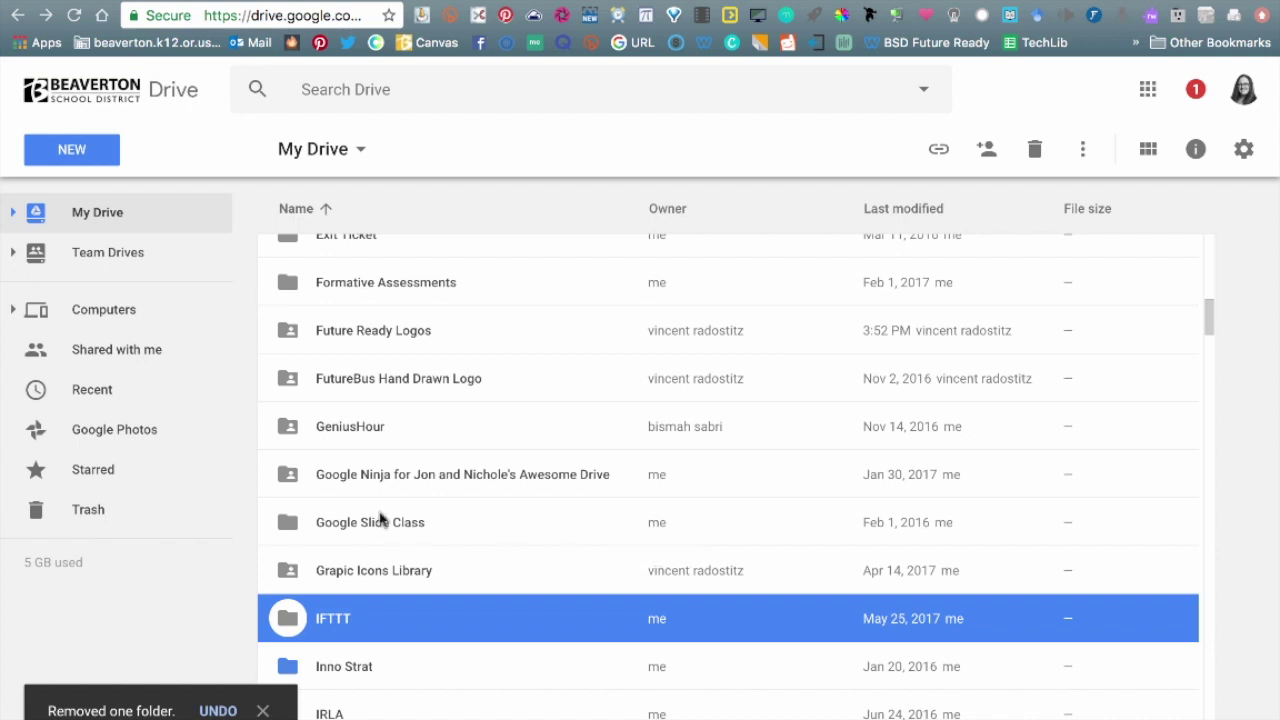
- Scroll down My Drive and open the Unit 1 folder
{"action": "scroll", "coordinate": [355, 628], "scroll_direction": "down", "scroll_amount": 1}
{"action": "scroll", "coordinate": [470, 635], "scroll_direction": "down", "scroll_amount": 5}
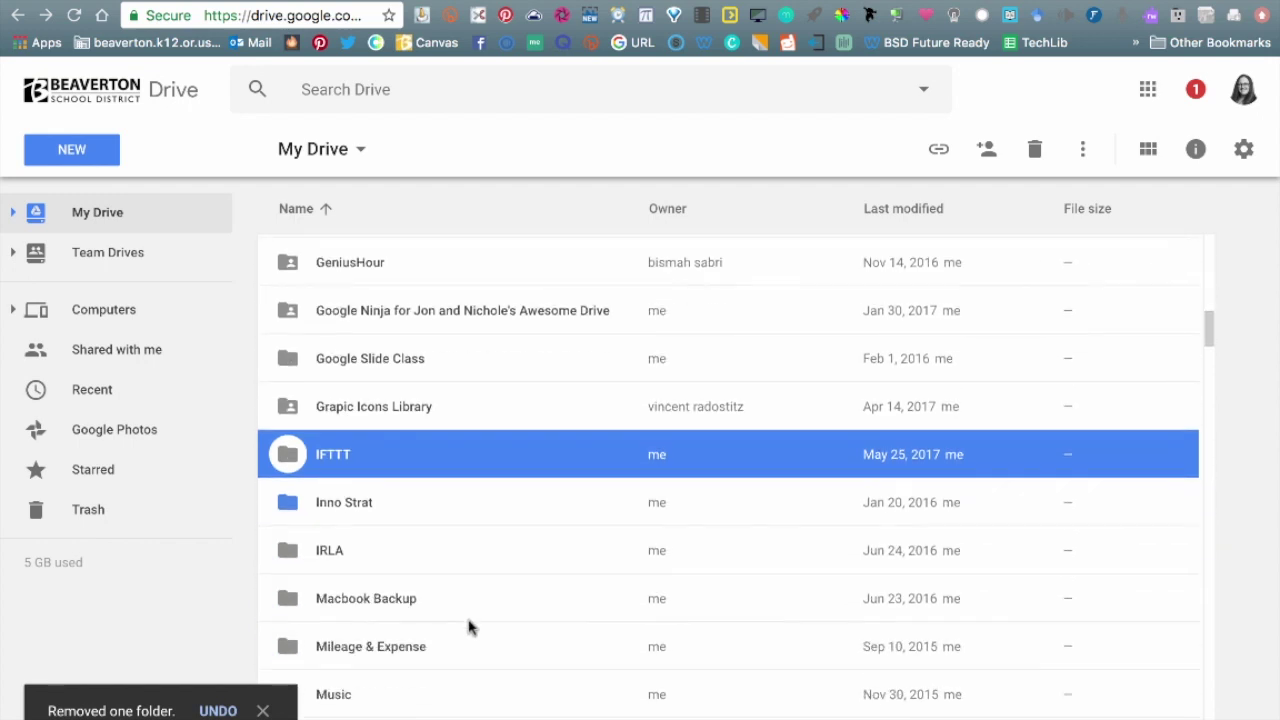
{"action": "scroll", "coordinate": [466, 626], "scroll_direction": "down", "scroll_amount": 10}
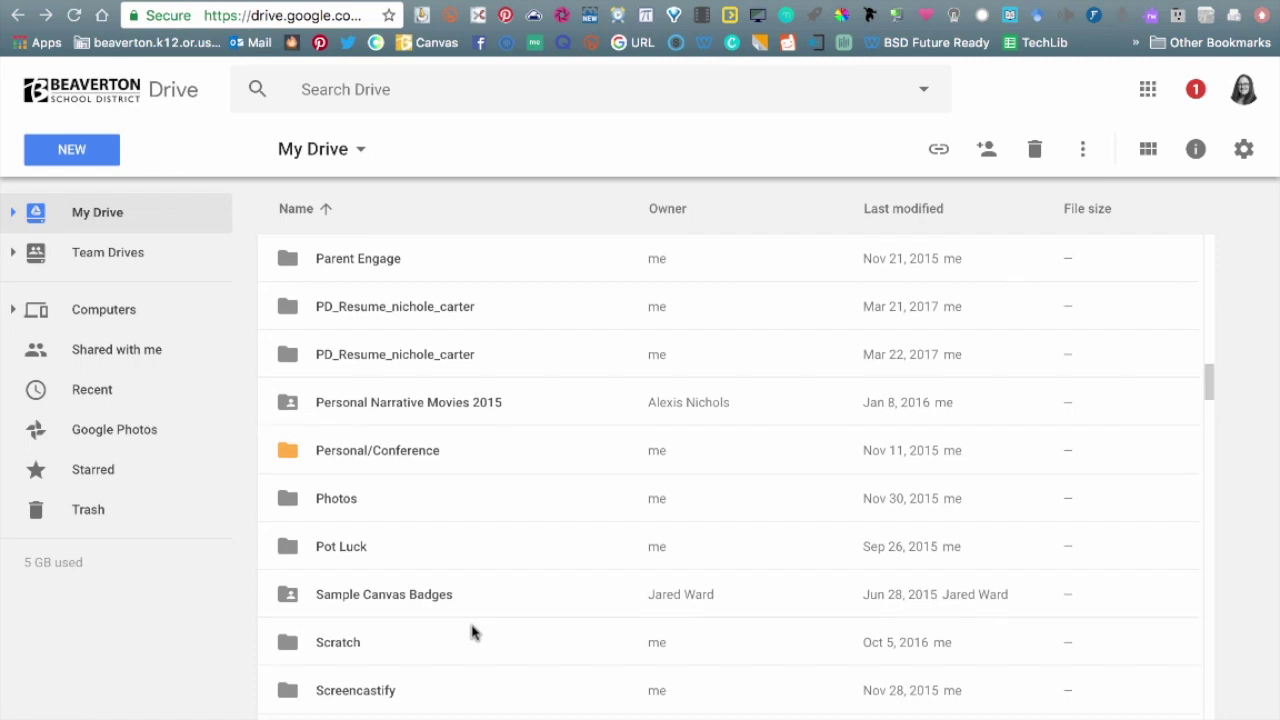
{"action": "left_click", "coordinate": [341, 567]}
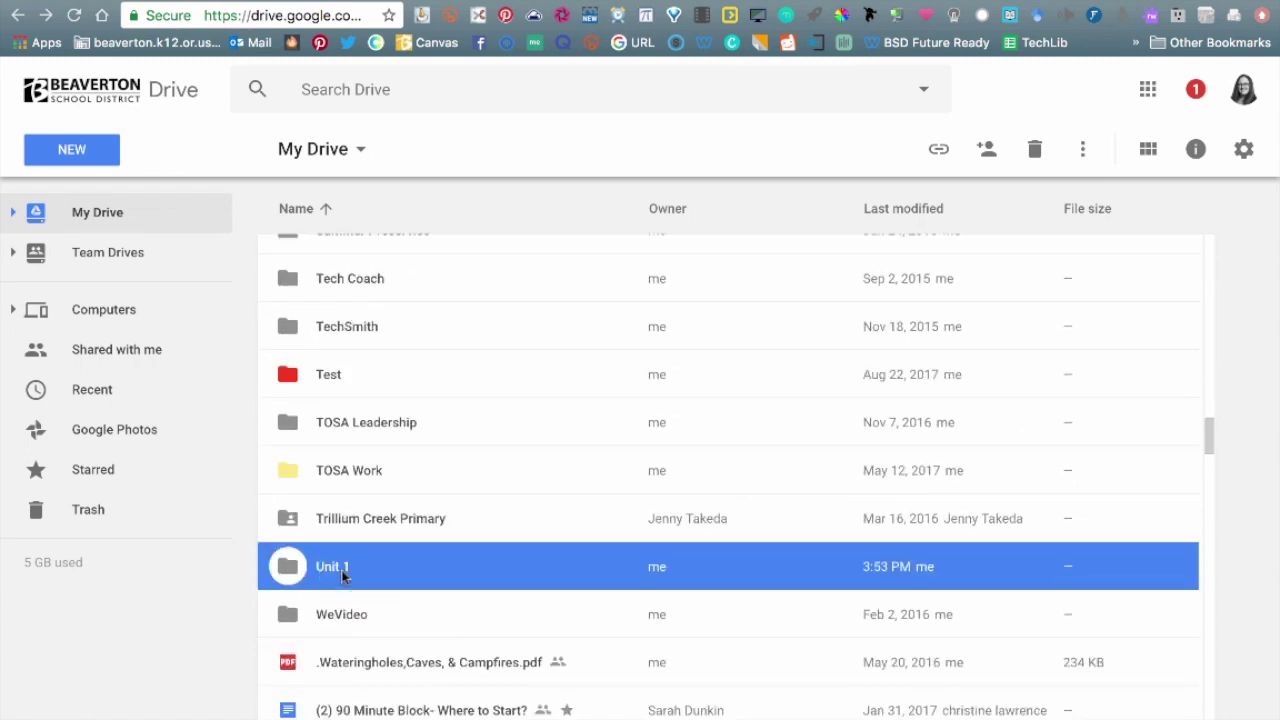
{"action": "double_click", "coordinate": [430, 570]}
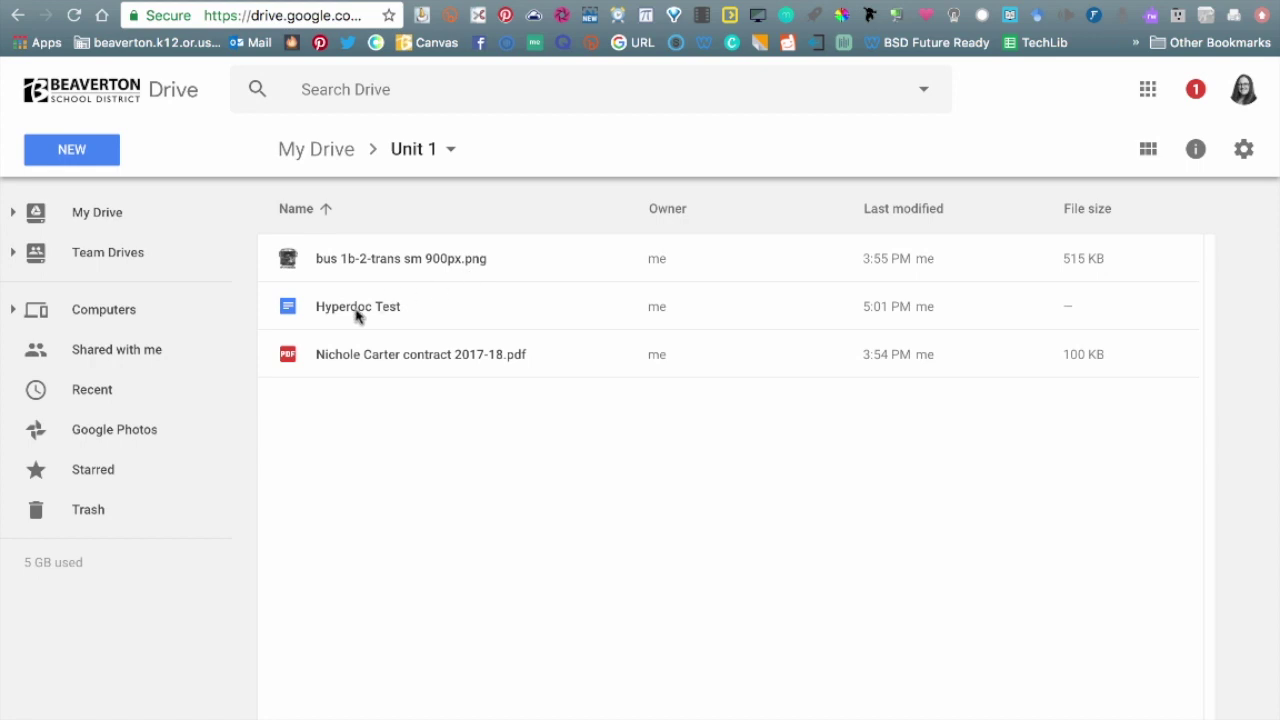
- Look through the NEW menu's More options, close it, and select the Hyperdoc Test document
{"action": "left_click", "coordinate": [97, 153]}
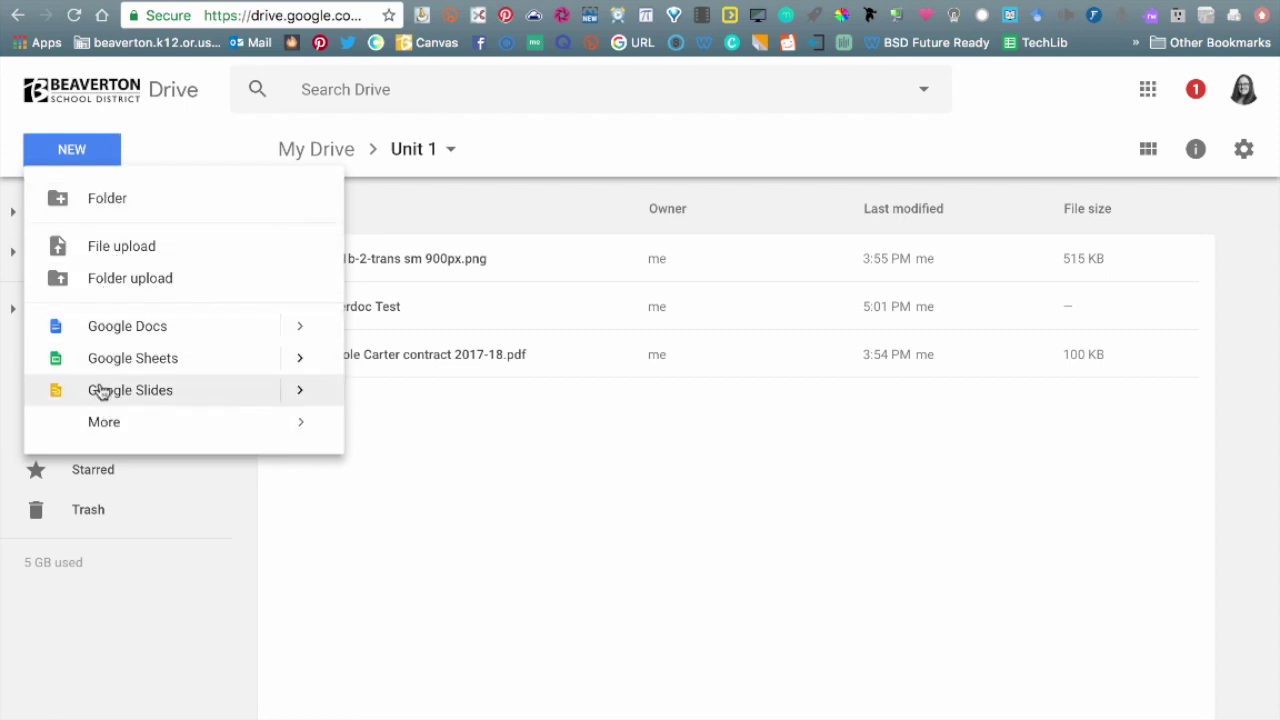
{"action": "mouse_move", "coordinate": [114, 423]}
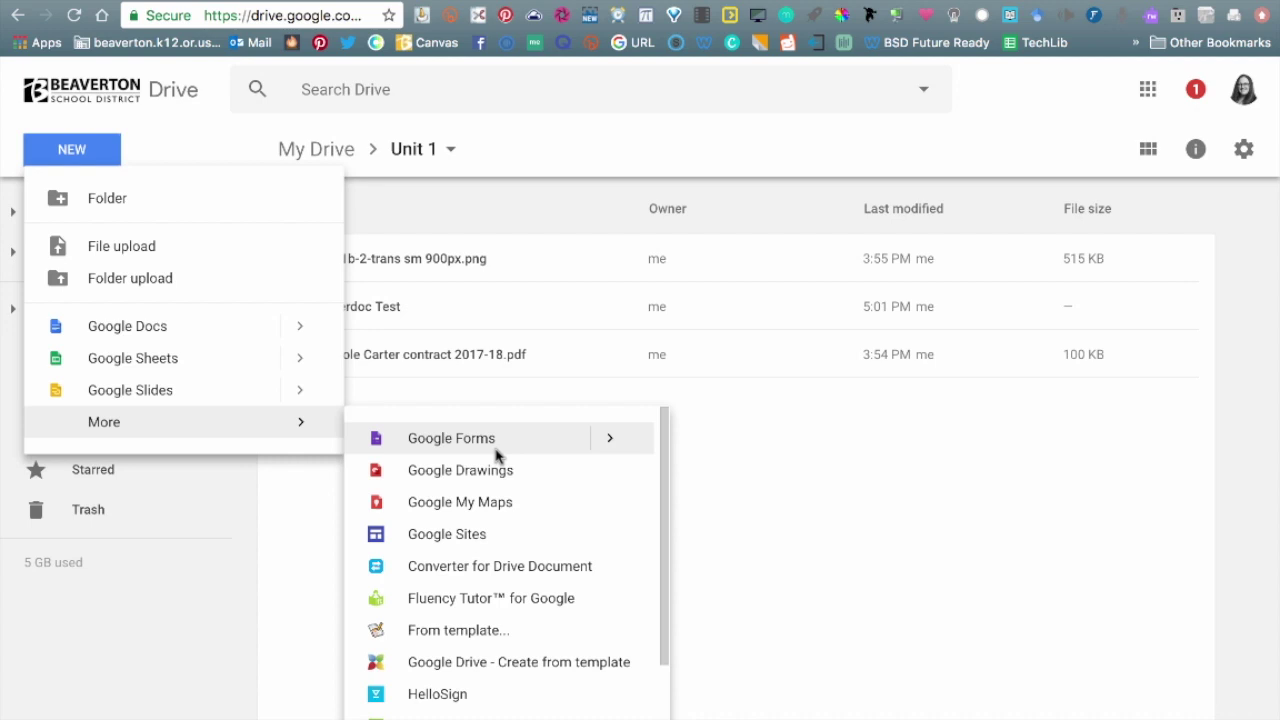
{"action": "left_click", "coordinate": [791, 466]}
{"action": "left_click", "coordinate": [330, 310]}
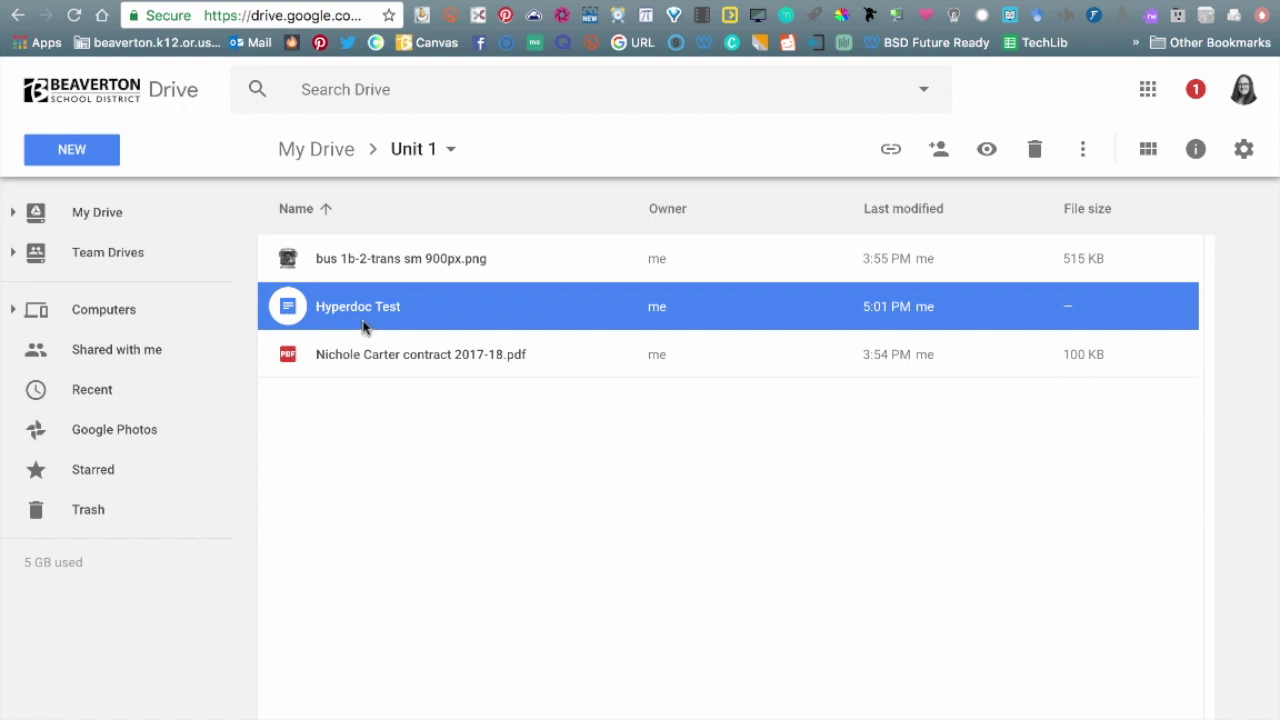
- Make a copy of Hyperdoc Test in Unit 1, then open the original in Google Docs
{"action": "right_click", "coordinate": [349, 307]}
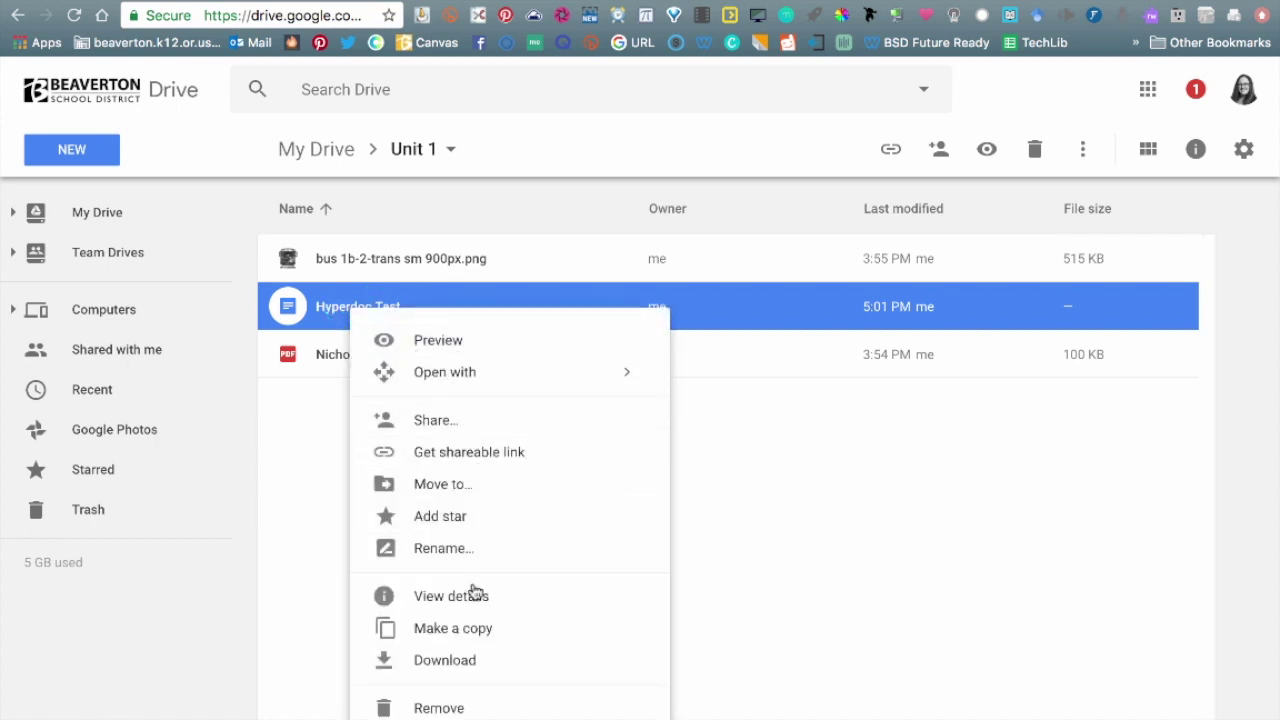
{"action": "left_click", "coordinate": [466, 636]}
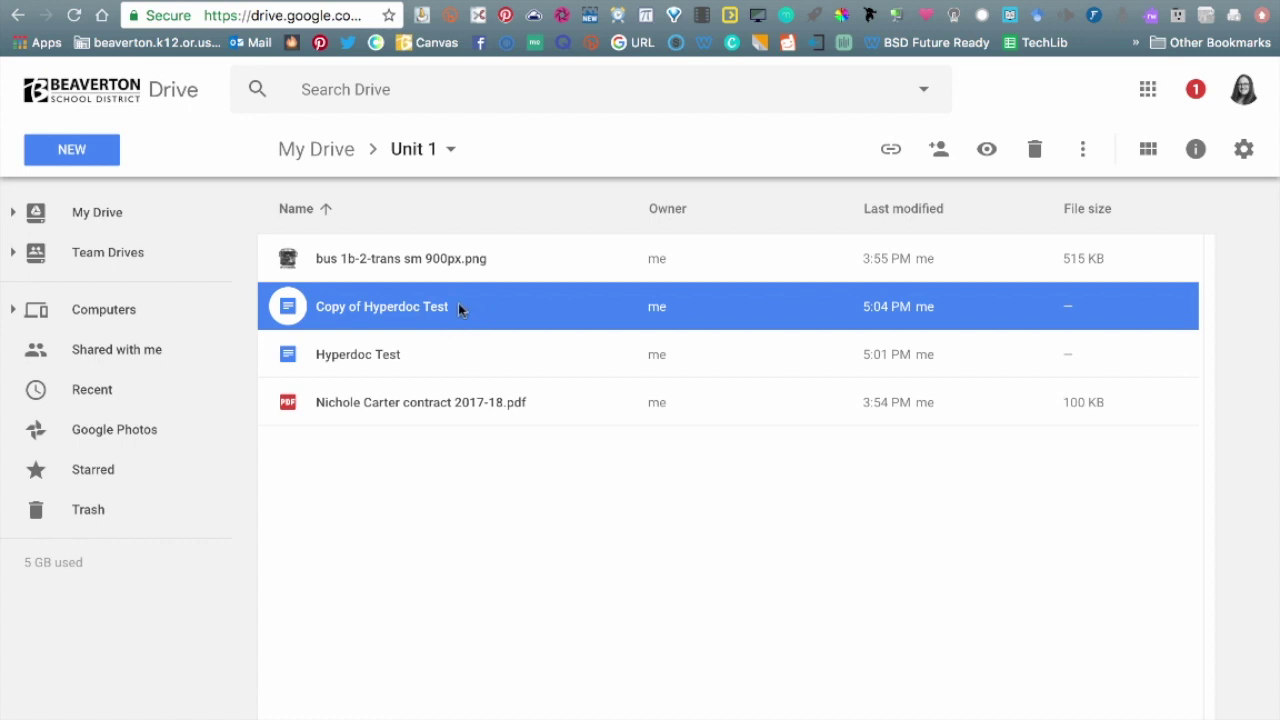
{"action": "double_click", "coordinate": [380, 350]}
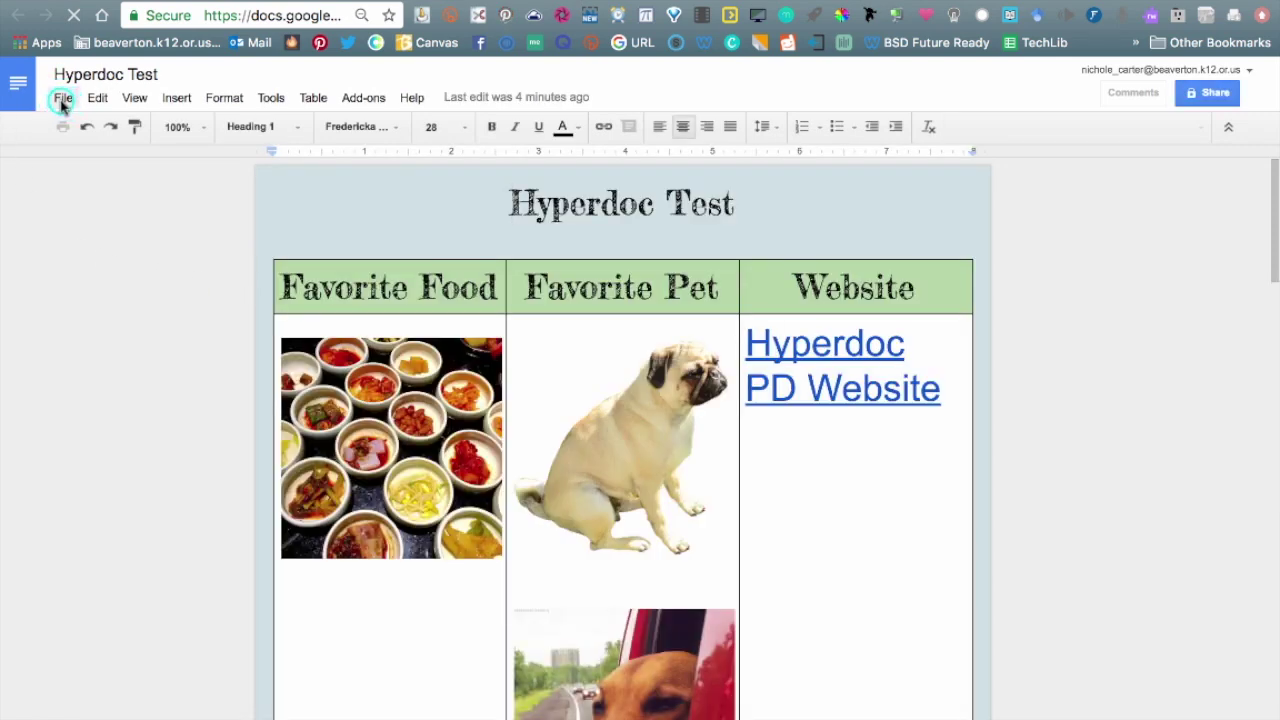
- Start a File > Make a copy in Docs, browse the destination up to My Drive, then cancel
{"action": "left_click", "coordinate": [62, 98]}
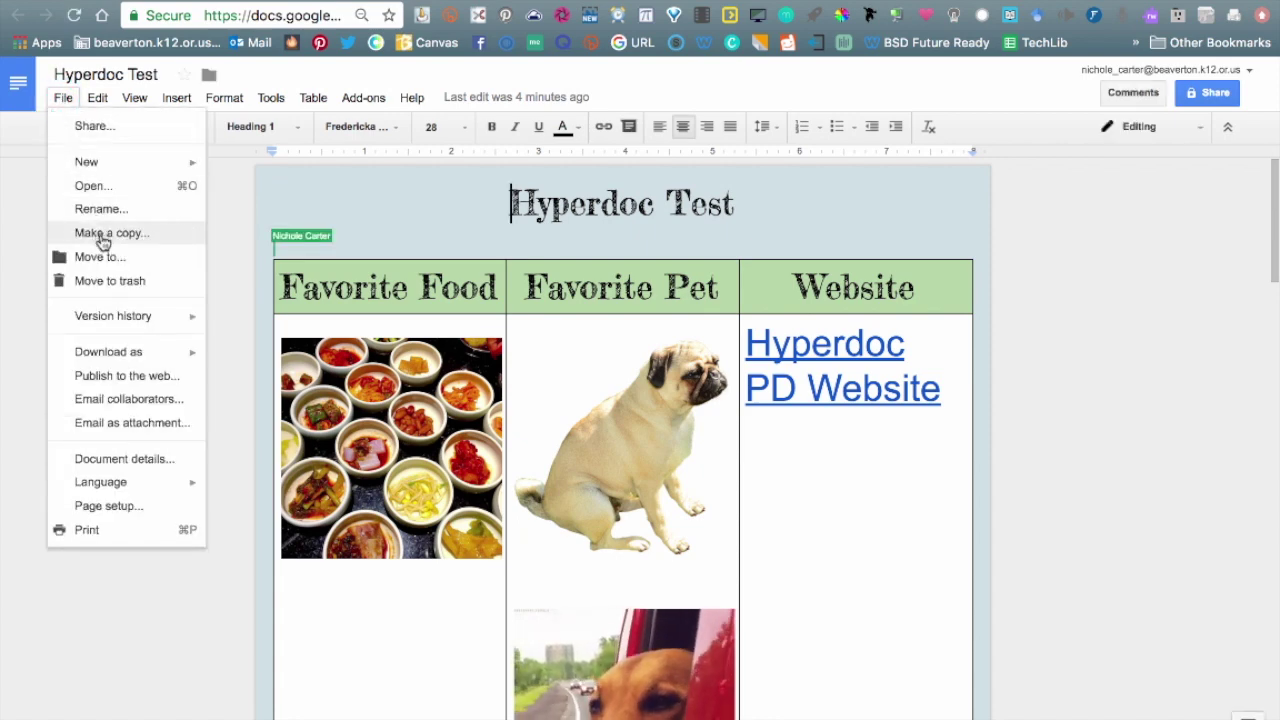
{"action": "left_click", "coordinate": [103, 236]}
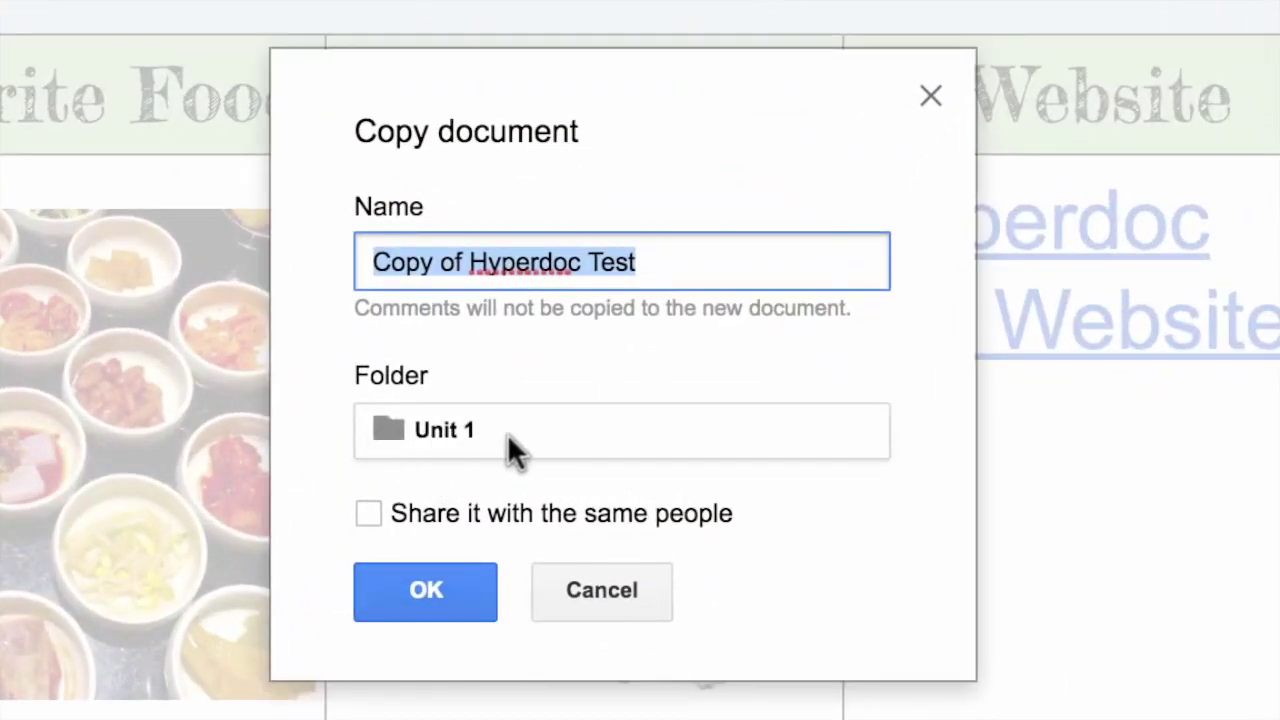
{"action": "left_click", "coordinate": [531, 440]}
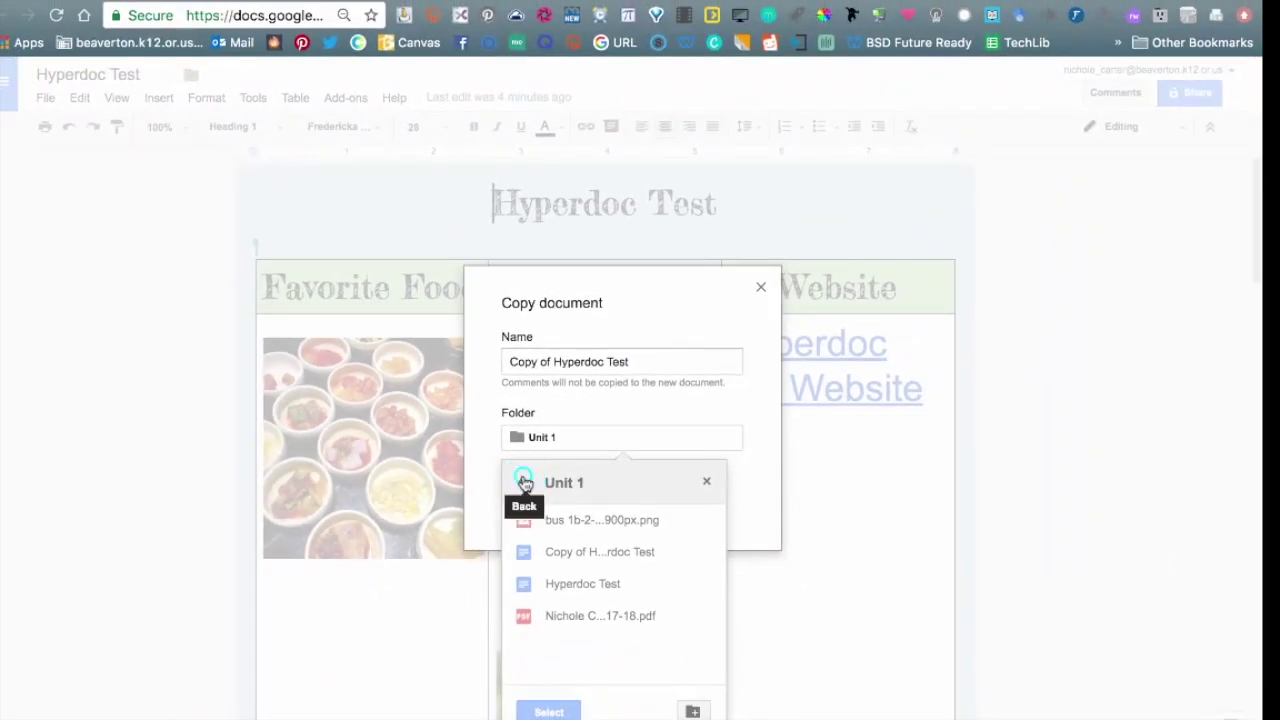
{"action": "left_click", "coordinate": [523, 482]}
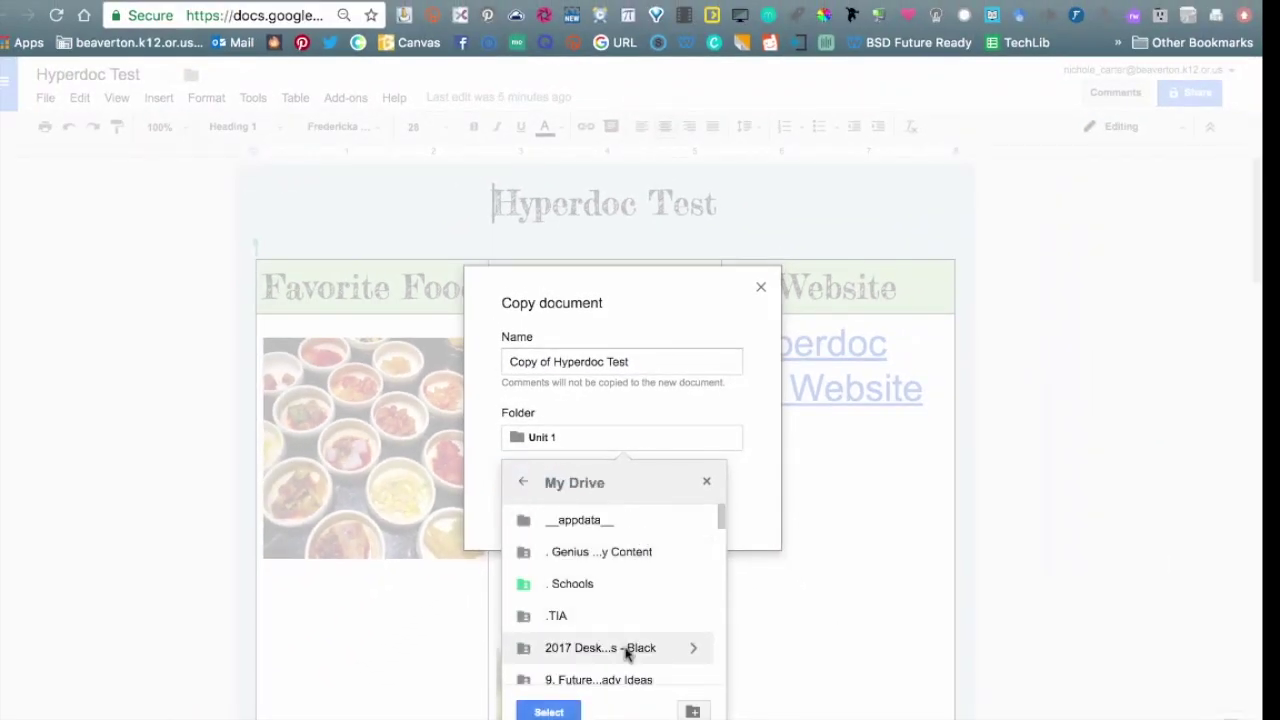
{"action": "left_click", "coordinate": [706, 481]}
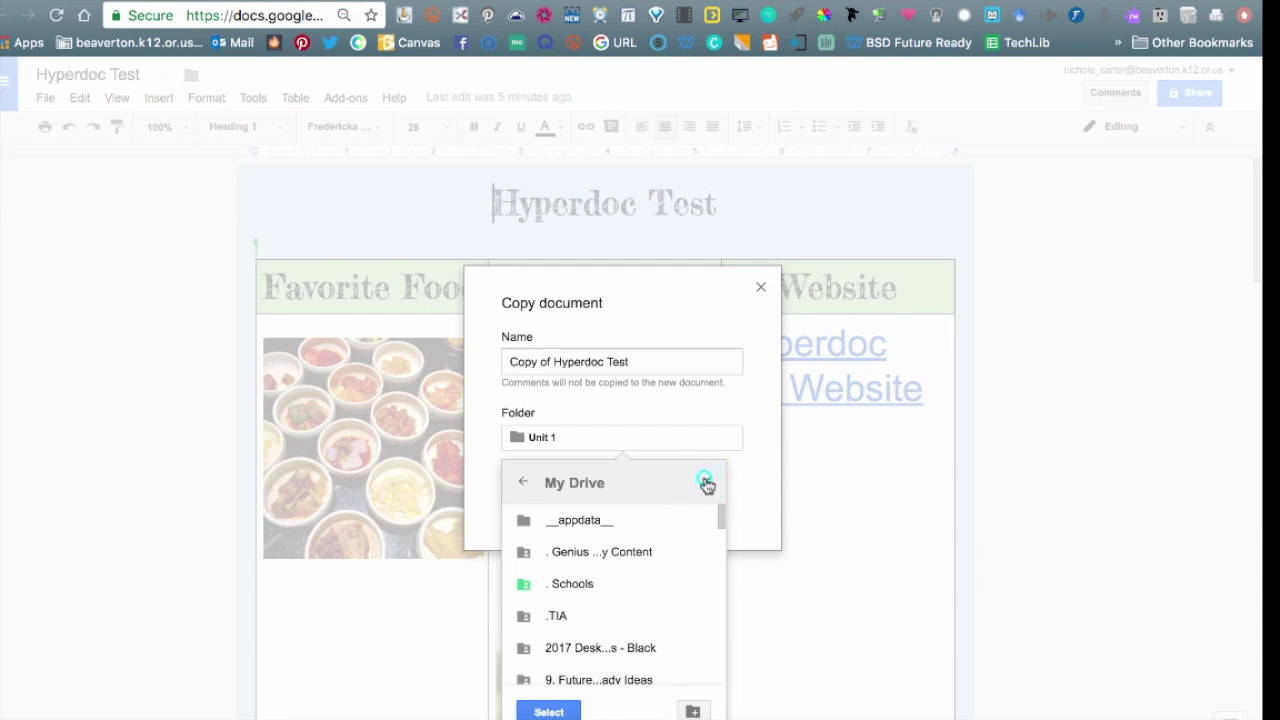
{"action": "left_click", "coordinate": [614, 510]}
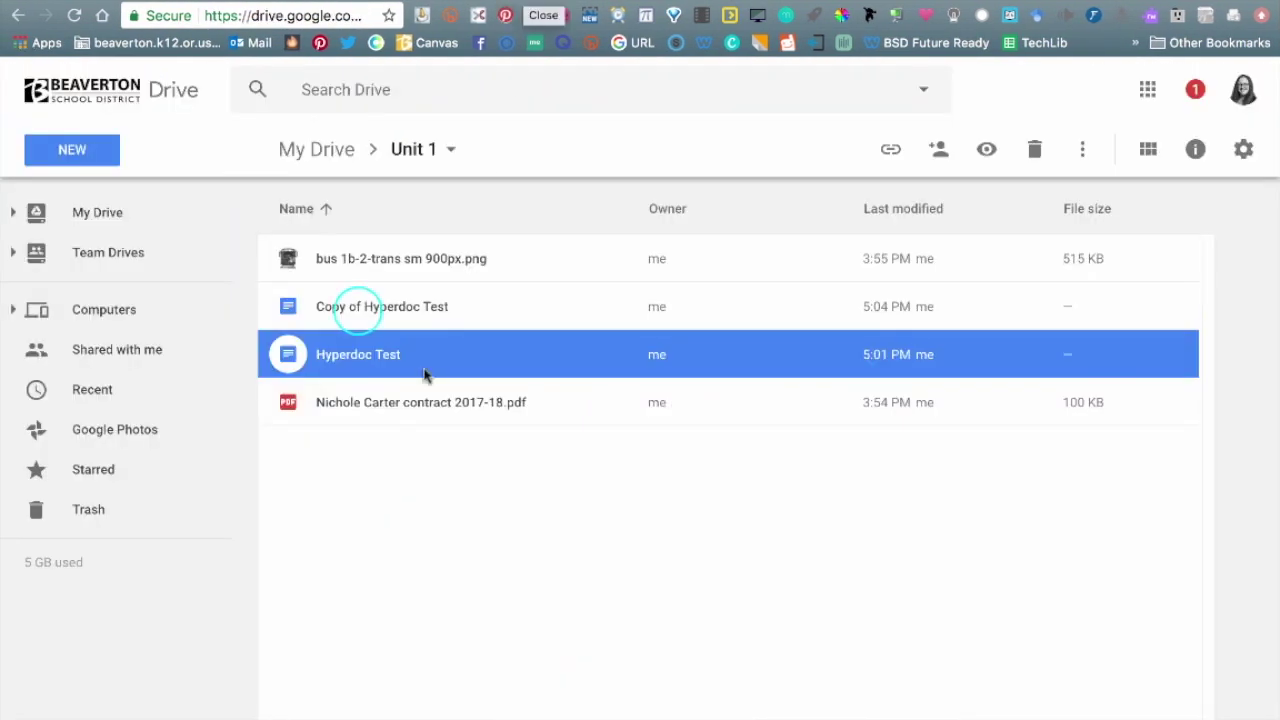
- Select Copy of Hyperdoc Test and drag it toward the Trash to demonstrate removal
{"action": "left_click", "coordinate": [358, 312]}
{"action": "left_click_drag", "start_coordinate": [358, 316], "coordinate": [409, 298]}
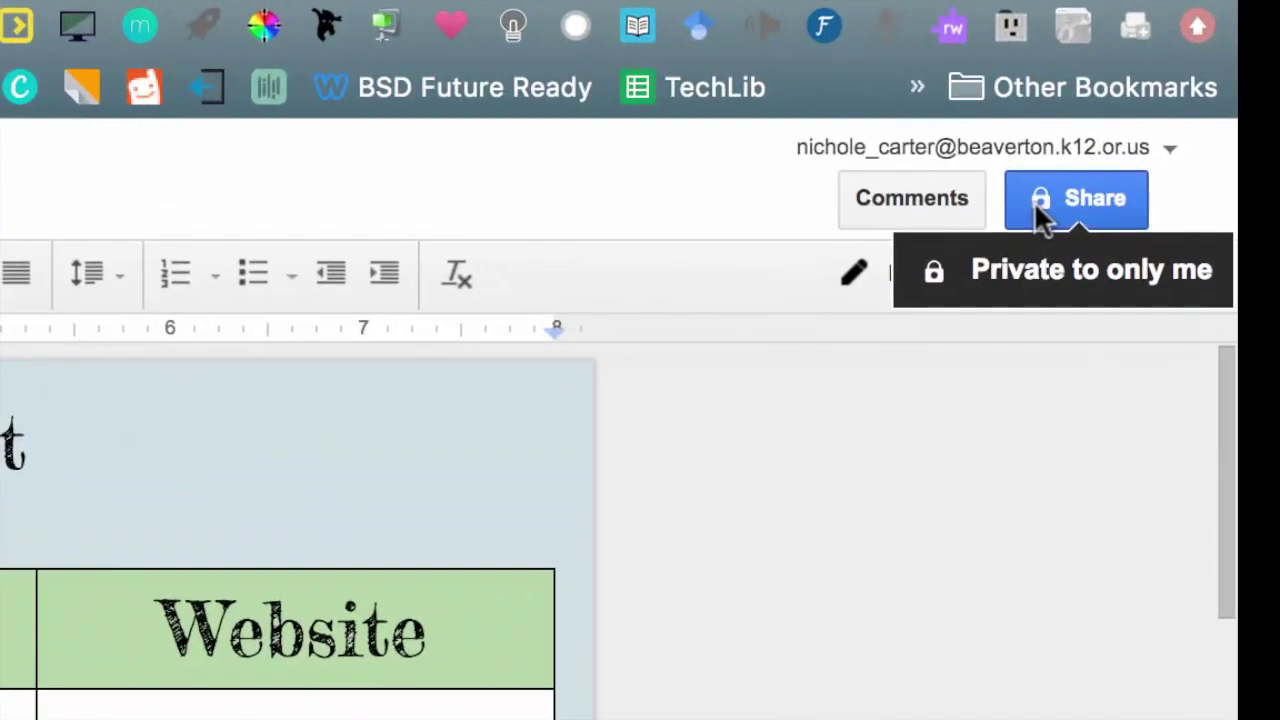
- Bring up Hyperdoc Test's link sharing options from its advanced sharing settings, currently Off – Specific people
{"action": "left_click", "coordinate": [1083, 166]}
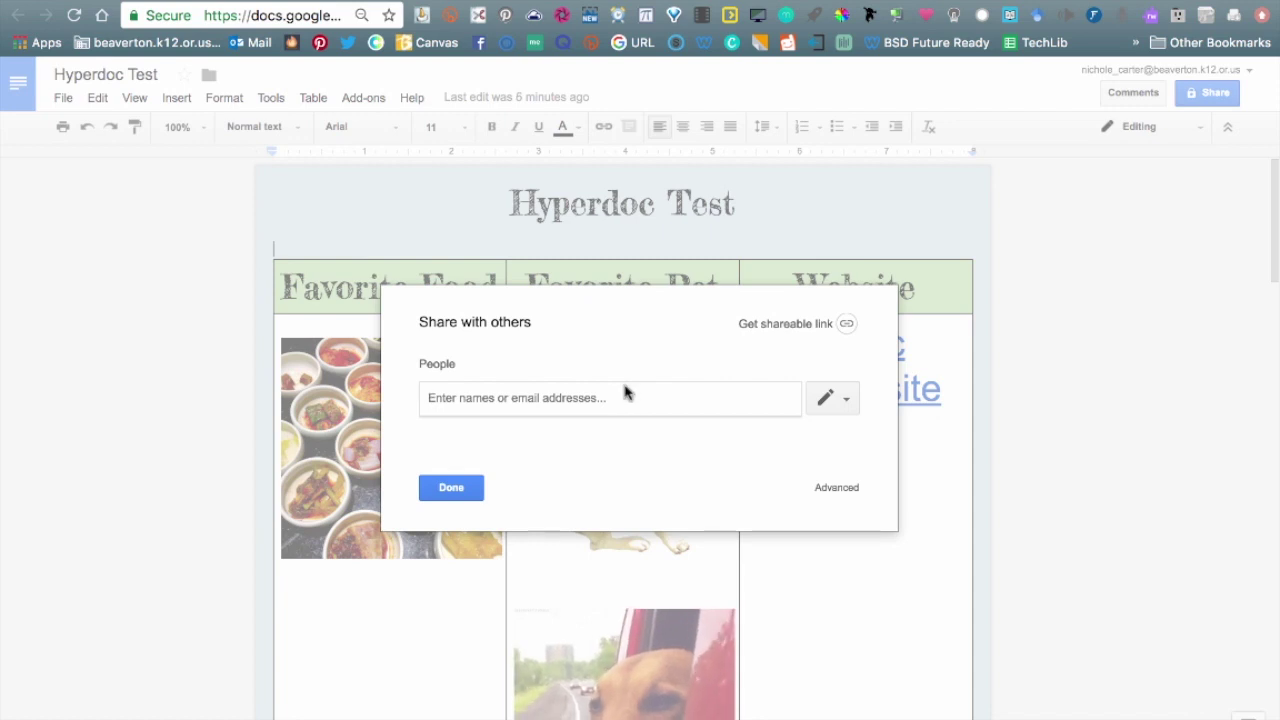
{"action": "left_click", "coordinate": [840, 490]}
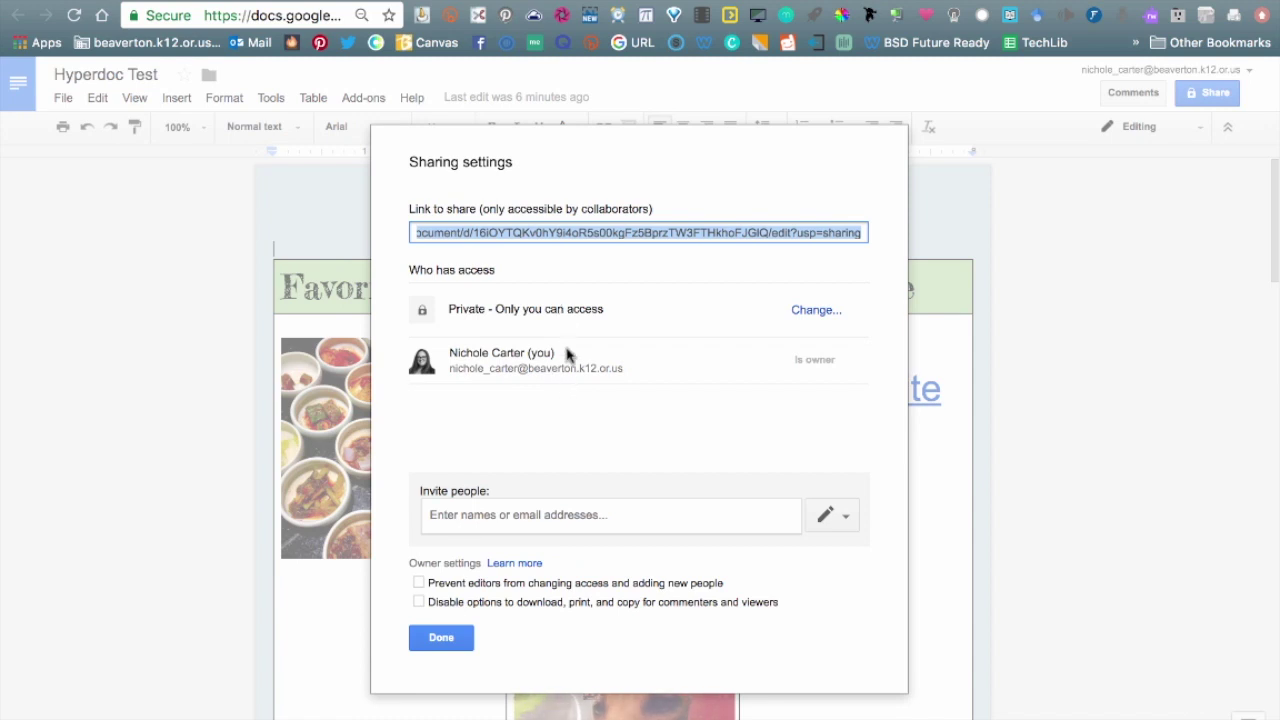
{"action": "left_click", "coordinate": [802, 312]}
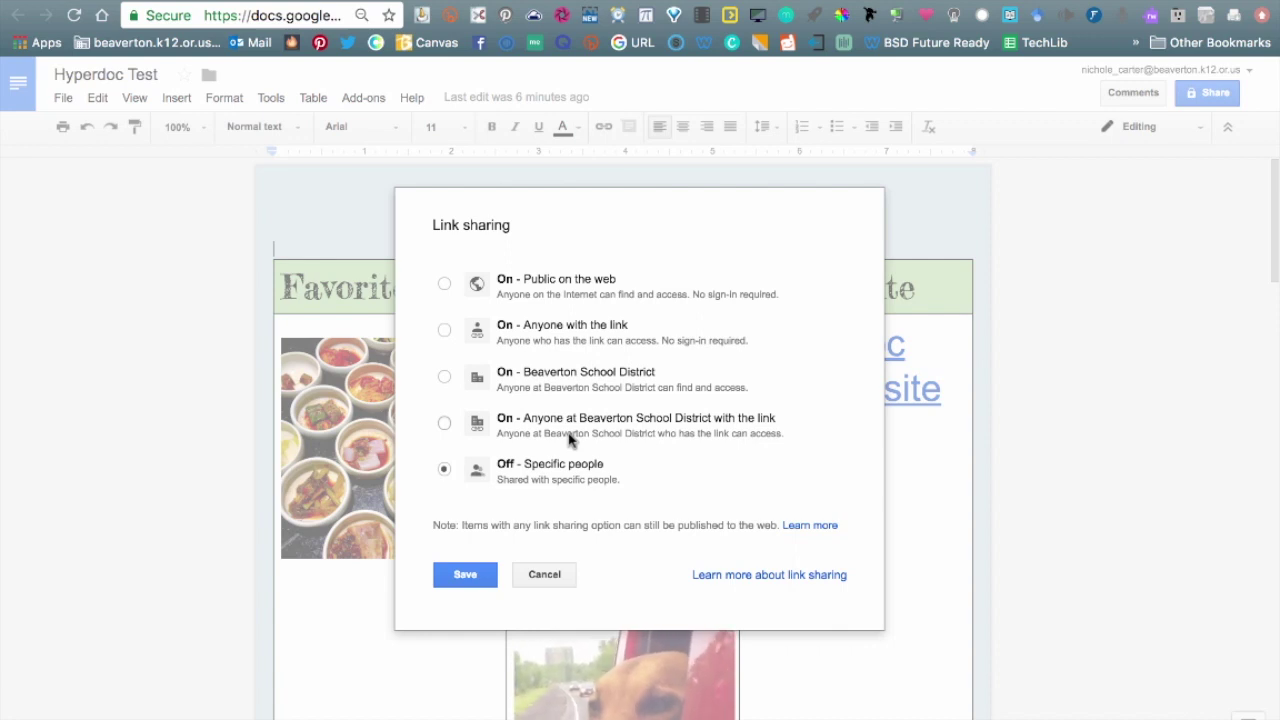
- Try Beaverton School District, Anyone with the link and Public on the web, then save Off – Specific people
{"action": "left_click", "coordinate": [537, 376]}
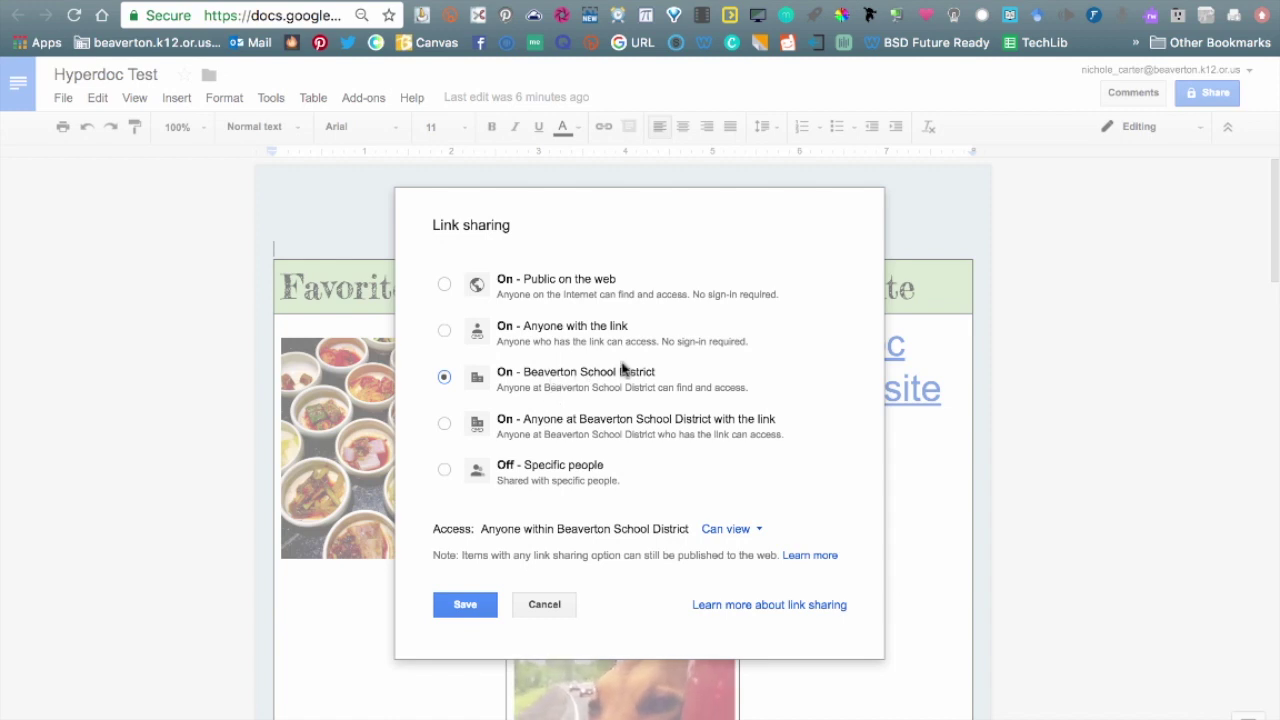
{"action": "left_click", "coordinate": [555, 335]}
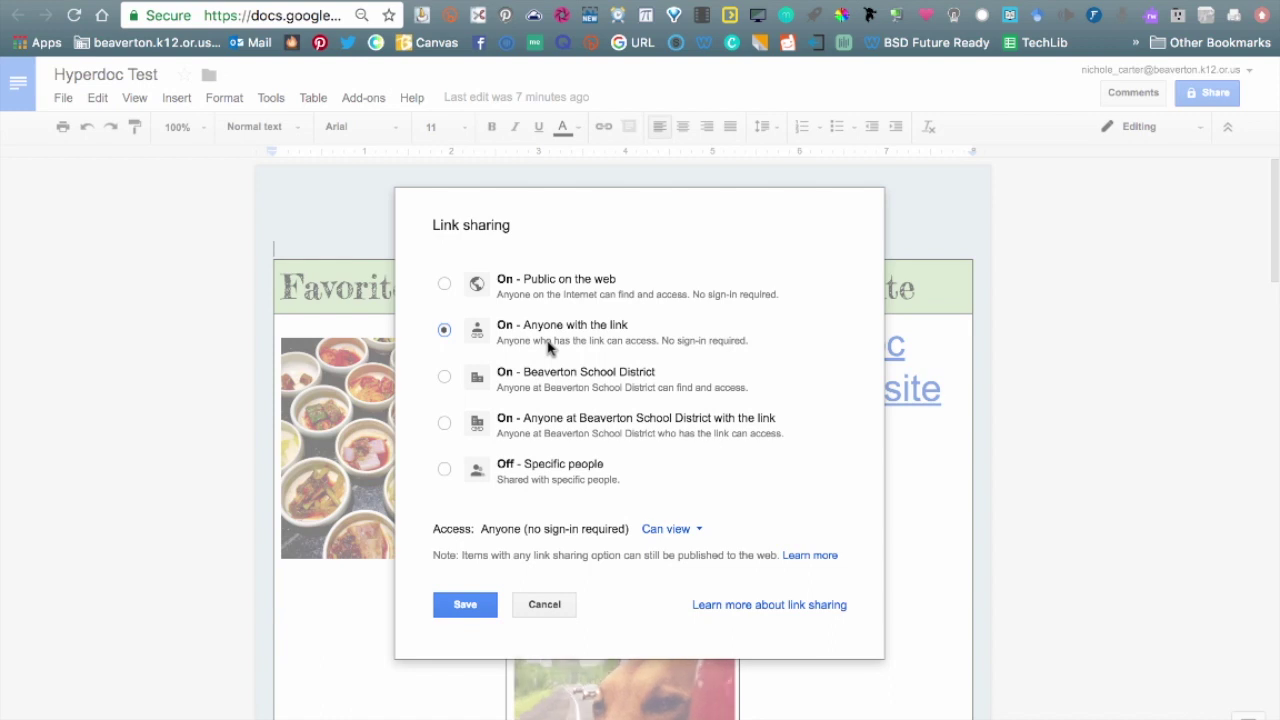
{"action": "left_click", "coordinate": [563, 287]}
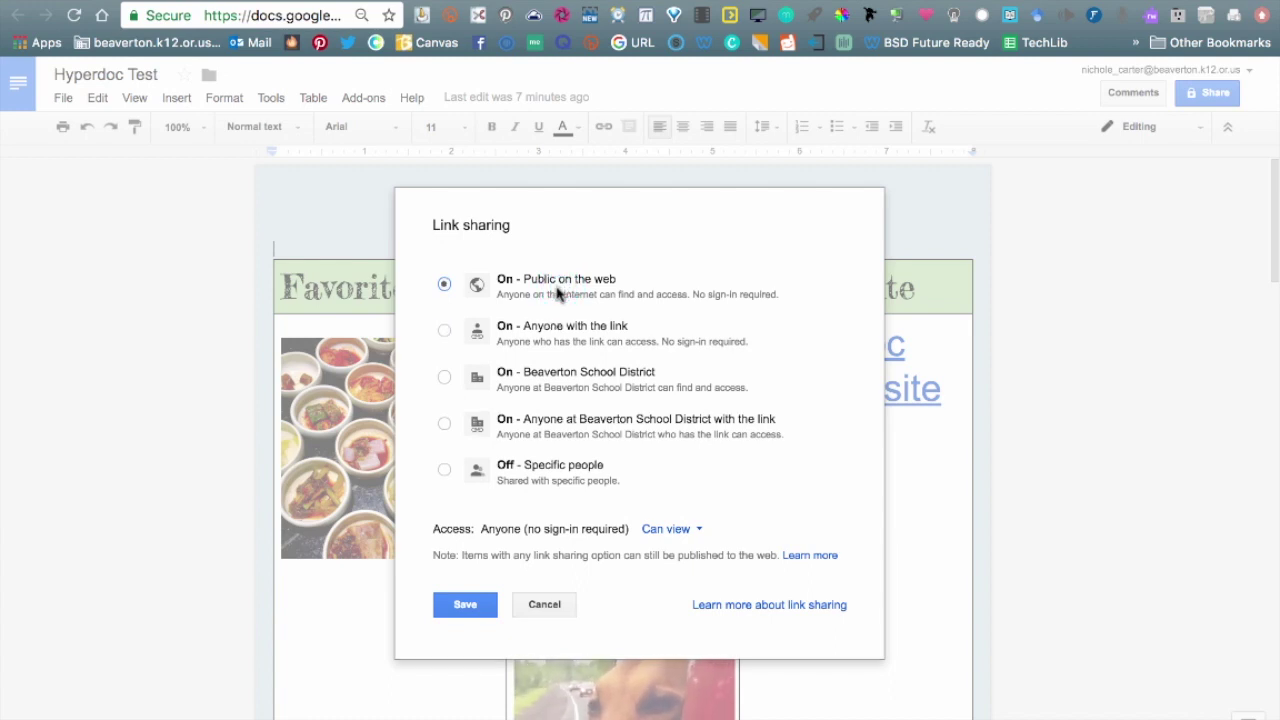
{"action": "left_click", "coordinate": [443, 470]}
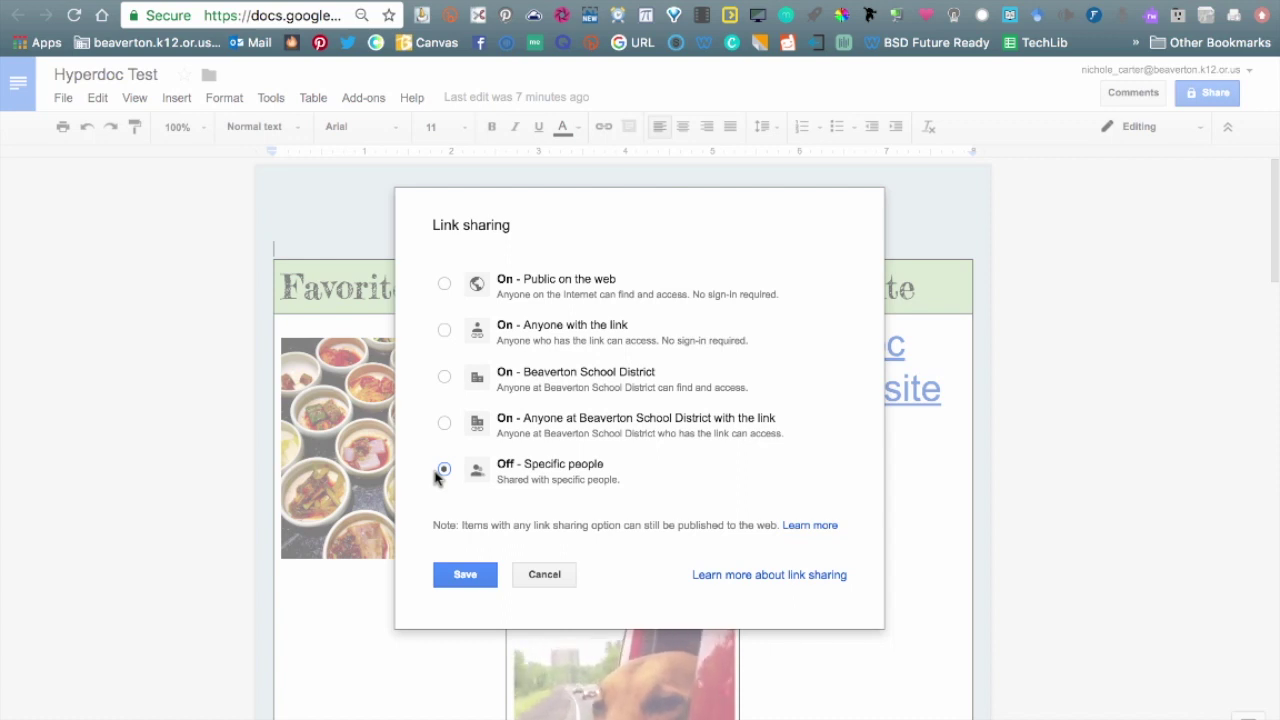
{"action": "left_click", "coordinate": [476, 590]}
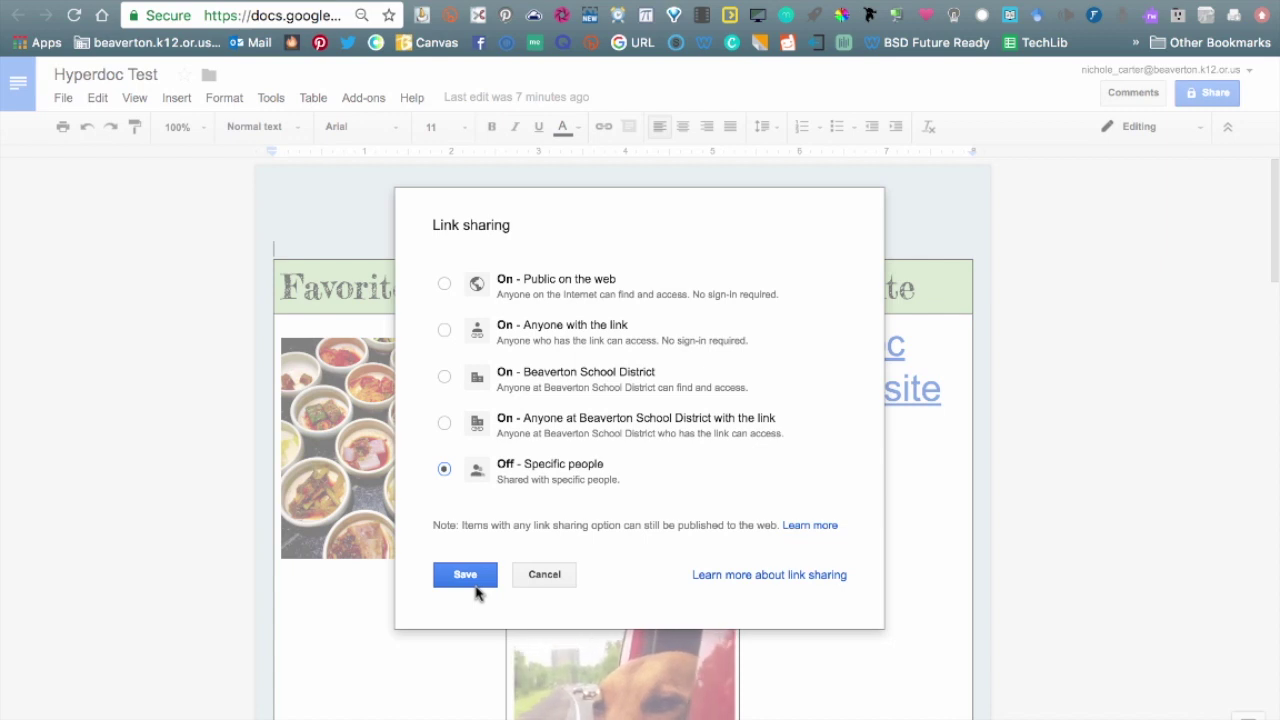